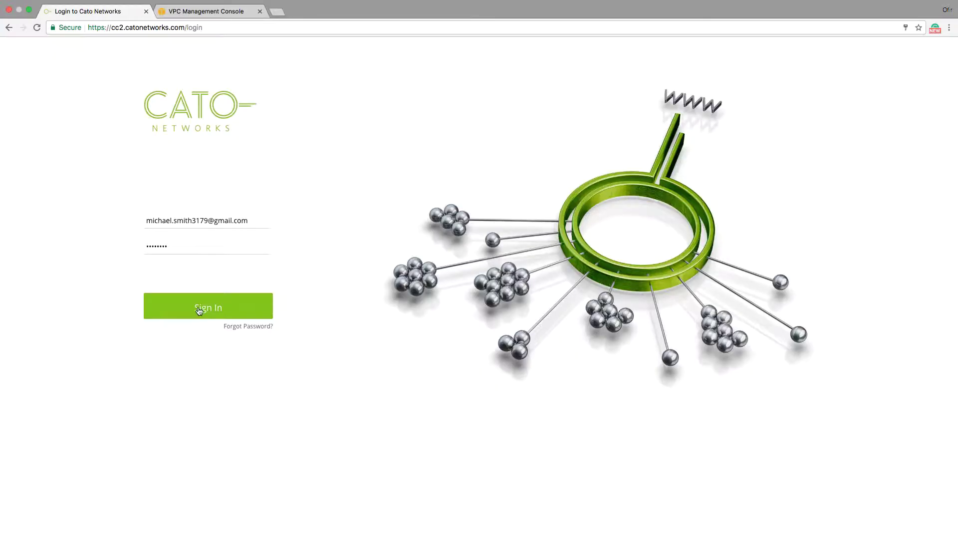
- Sign in to the ACME_Corporation Cato account to reach the My Network dashboard
left_click(199, 309)
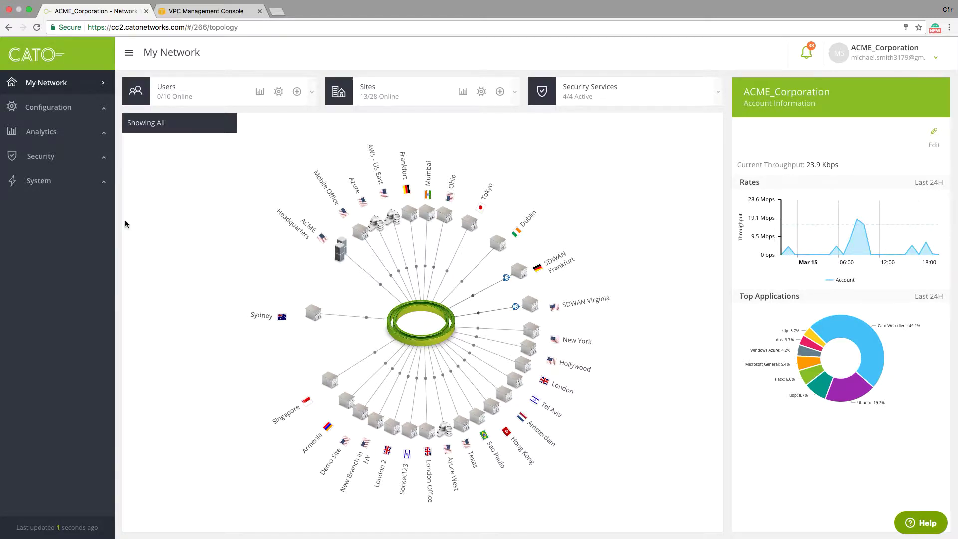
- In Global Settings, add London (185.114.123.67) as the fifth egress IP location
left_click(58, 115)
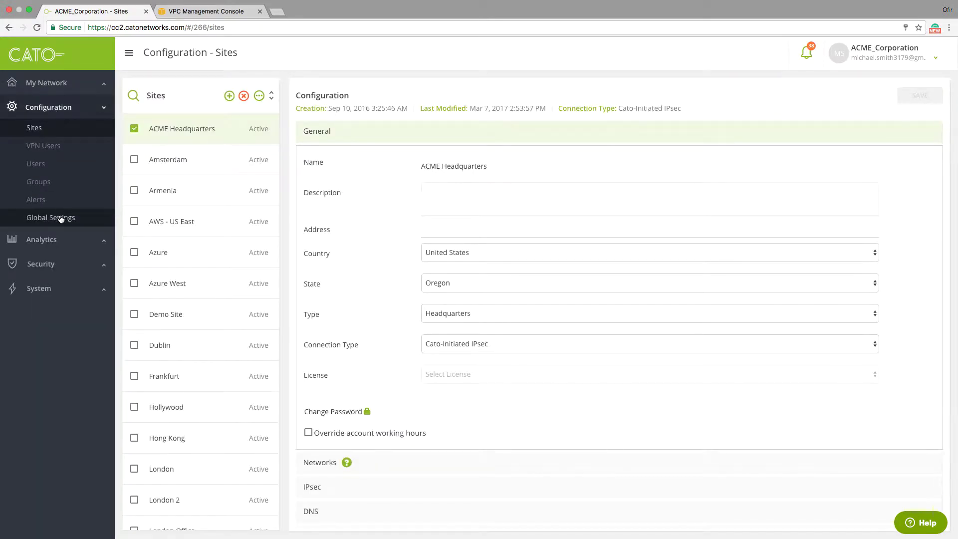
left_click(61, 218)
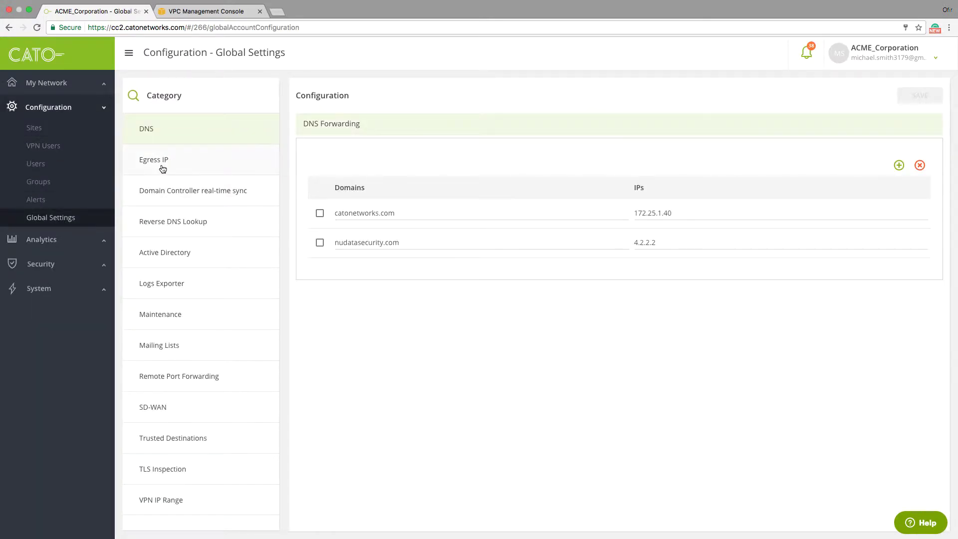
left_click(161, 168)
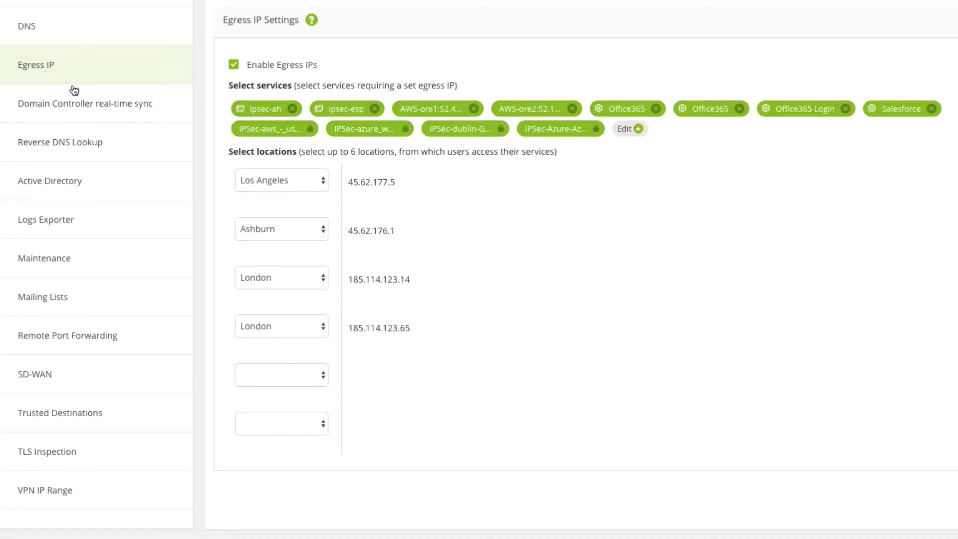
left_click(315, 374)
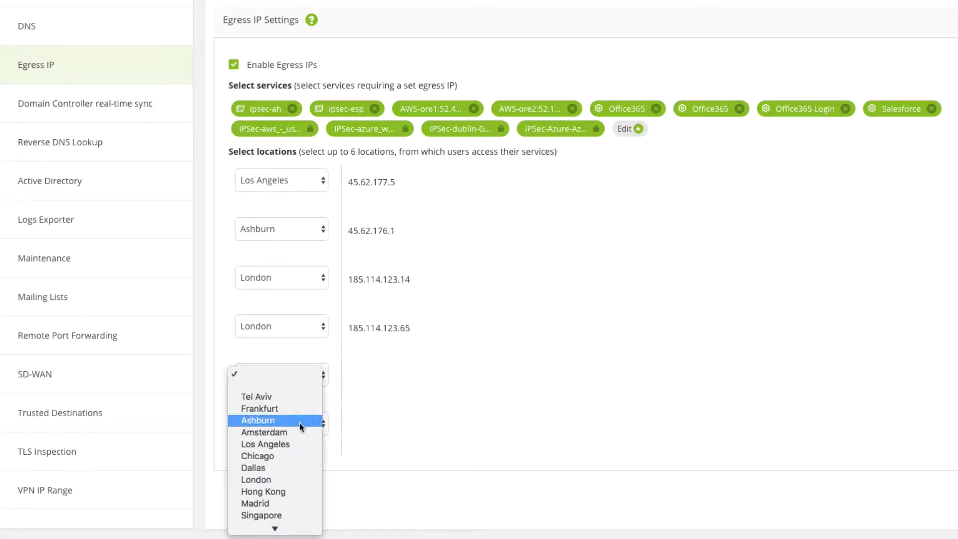
left_click(292, 451)
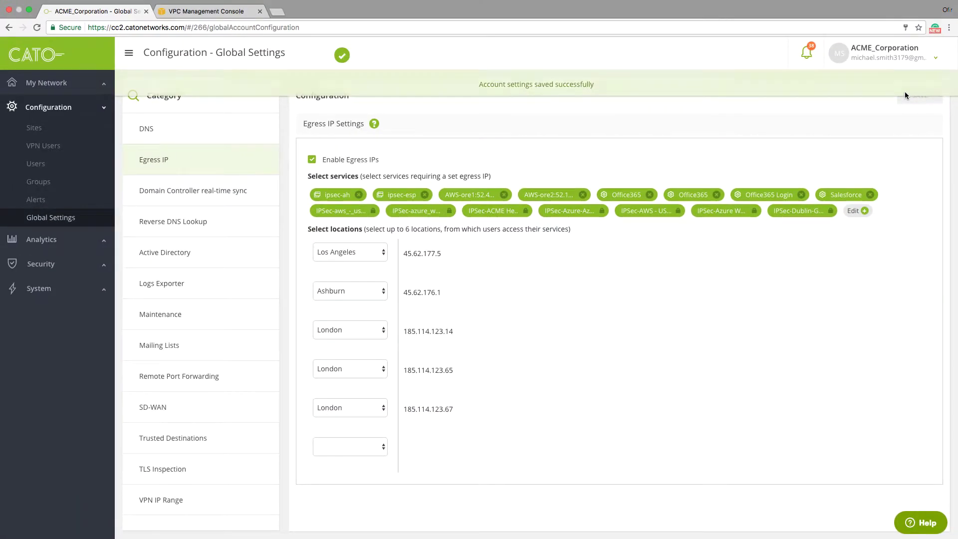
- Start a new site named 'AWS London' as a Cloud Data Center using Cato-Initiated IPsec
left_click(43, 128)
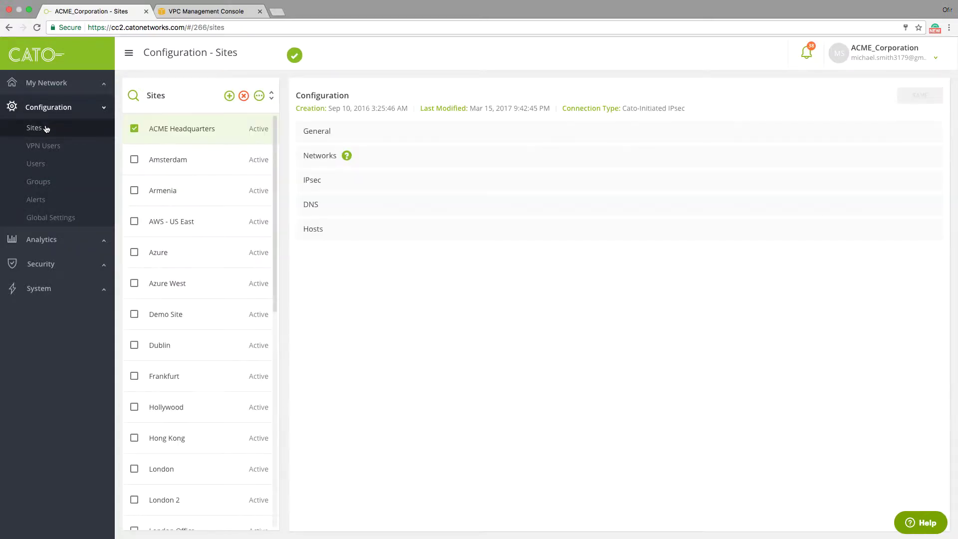
left_click(229, 97)
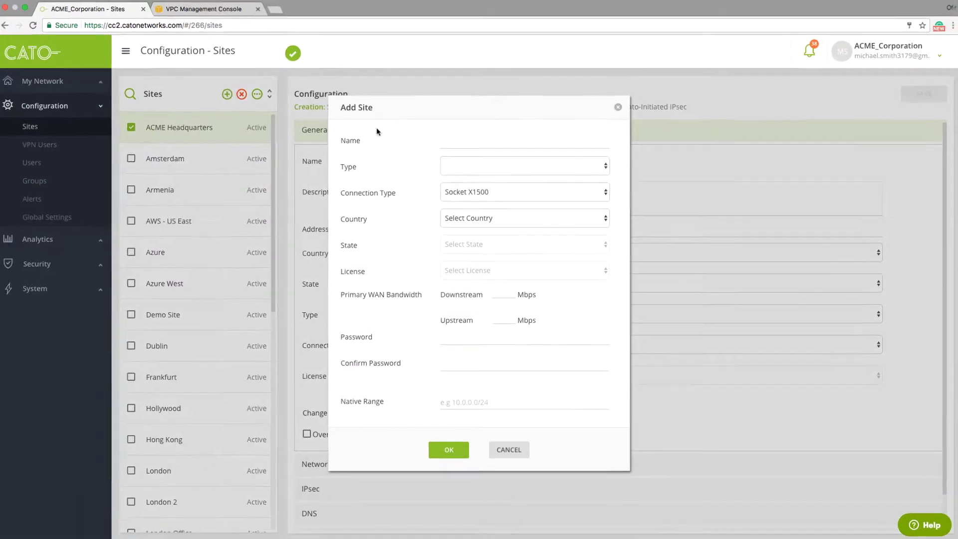
left_click(376, 128)
type("AWS London")
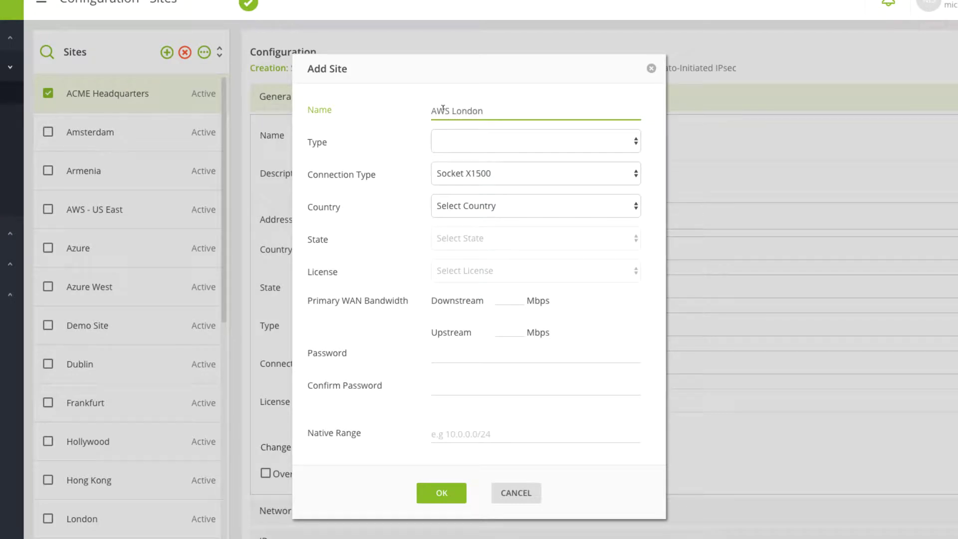
left_click(463, 142)
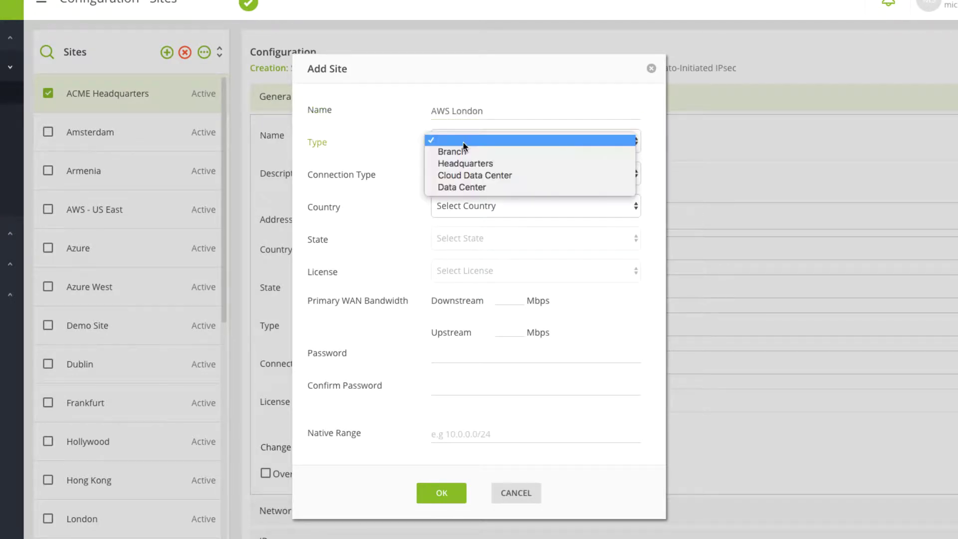
left_click(463, 174)
left_click(464, 175)
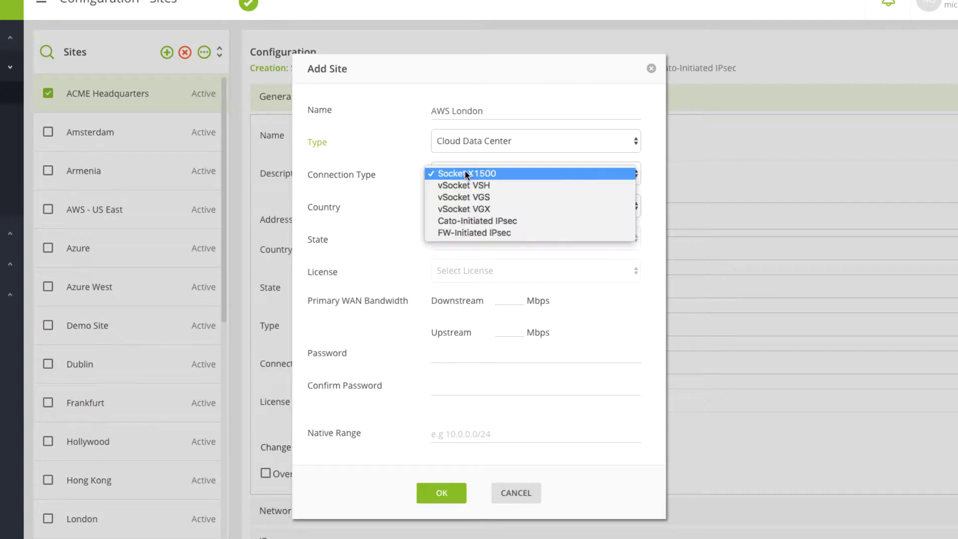
left_click(468, 220)
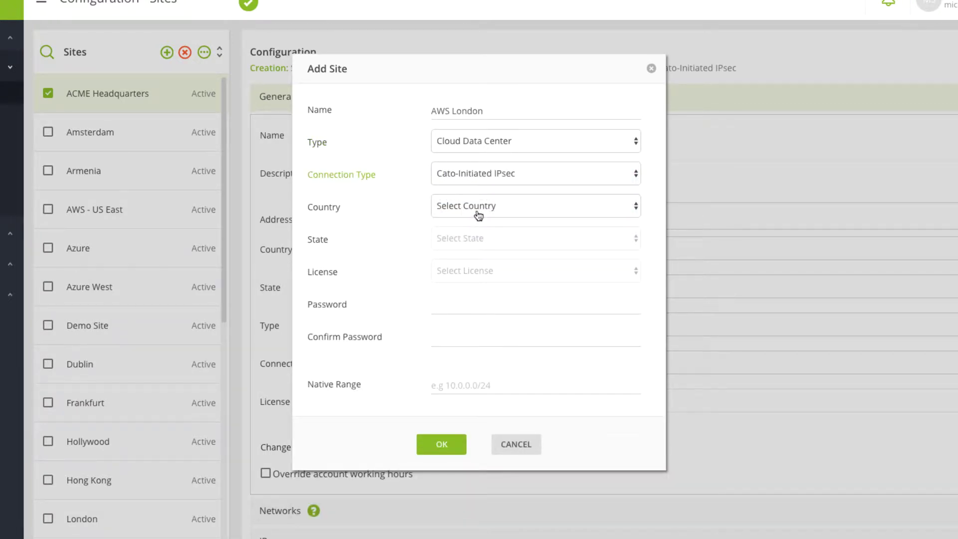
- Set the site's country to United Kingdom, enter and confirm its password, and use native range 10.10.85.0/24
left_click(476, 207)
scroll(478, 213, "down", 20)
scroll(477, 214, "down", 5)
left_click(478, 214)
left_click(464, 300)
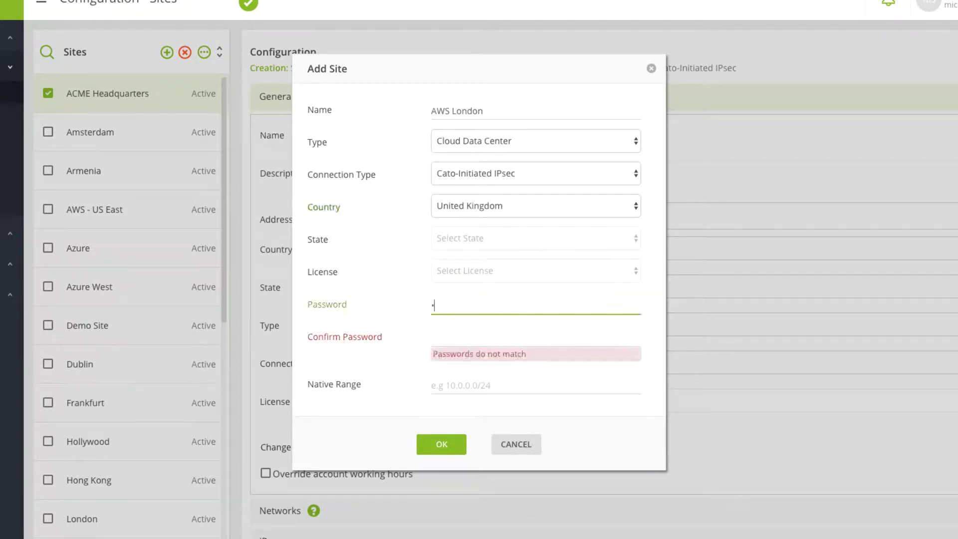
type("********")
left_click(457, 326)
type("*****")
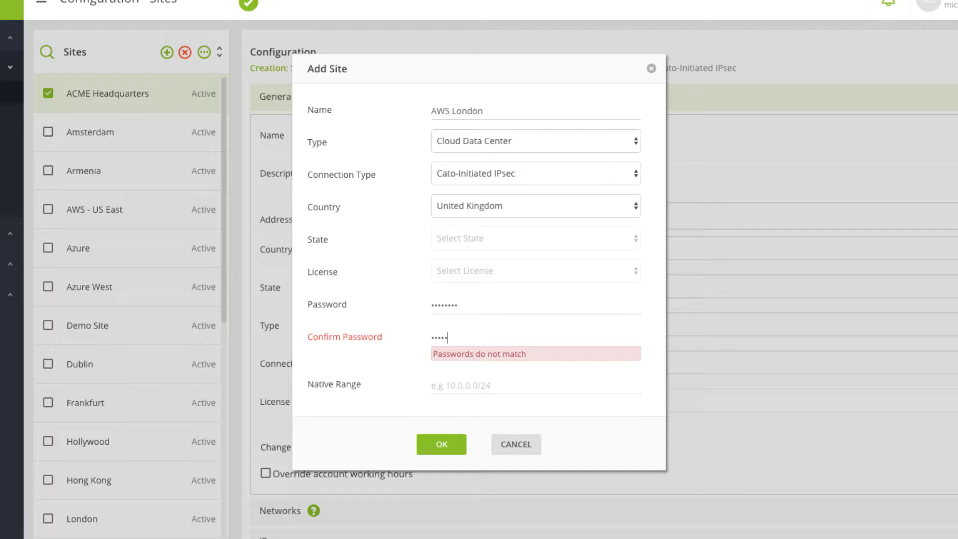
type("***")
left_click(465, 382)
type("10")
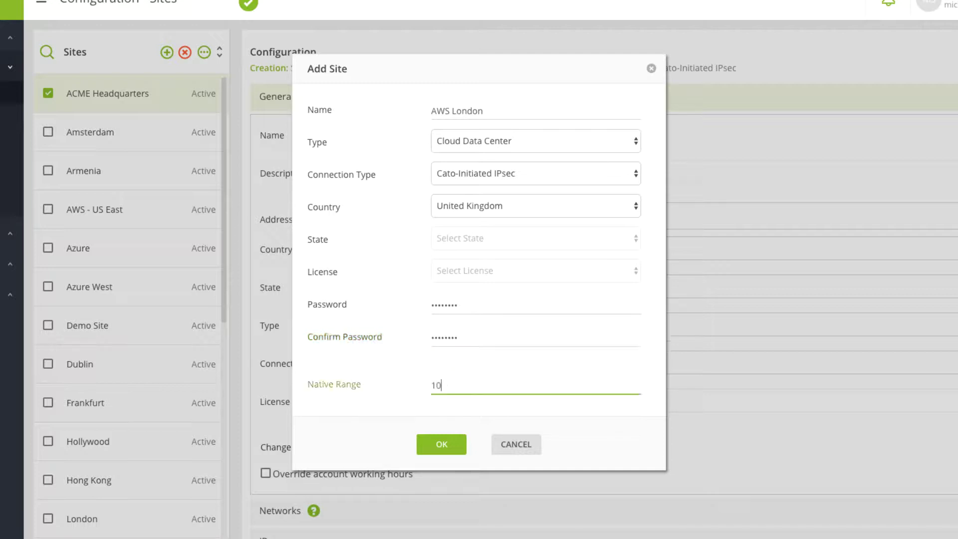
type(".10.85.0/24")
- Create the AWS London site, then add AWS customer gateway 'Cato London' at 185.114.123.67
left_click(440, 445)
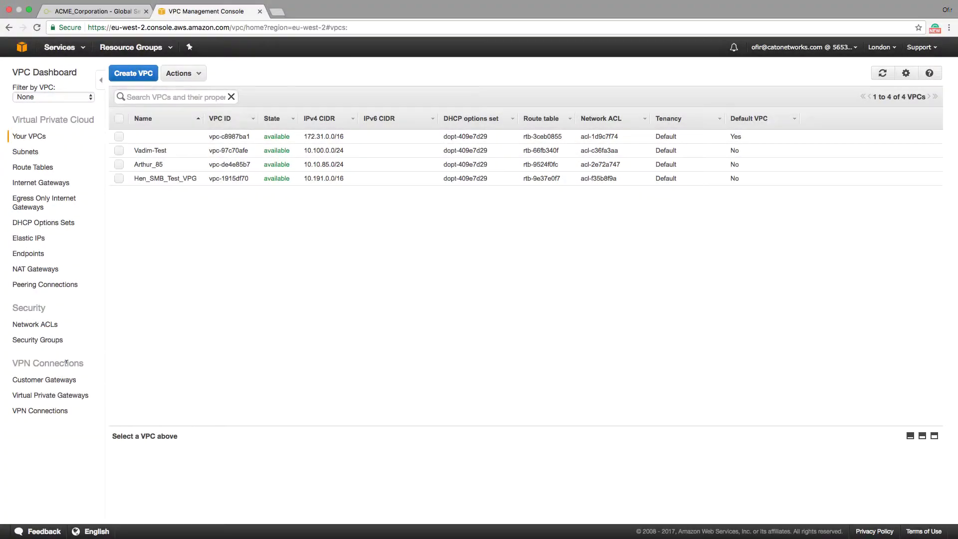
left_click(50, 380)
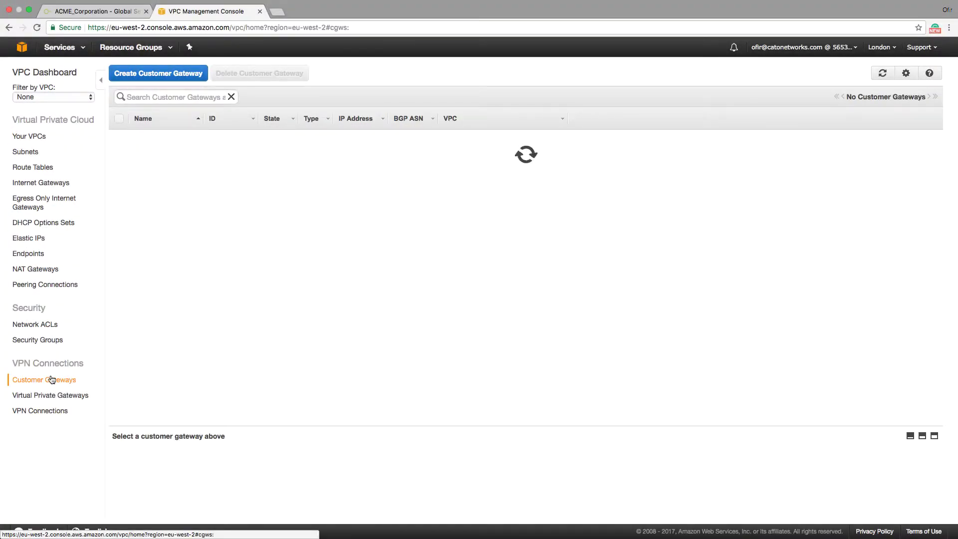
left_click(158, 74)
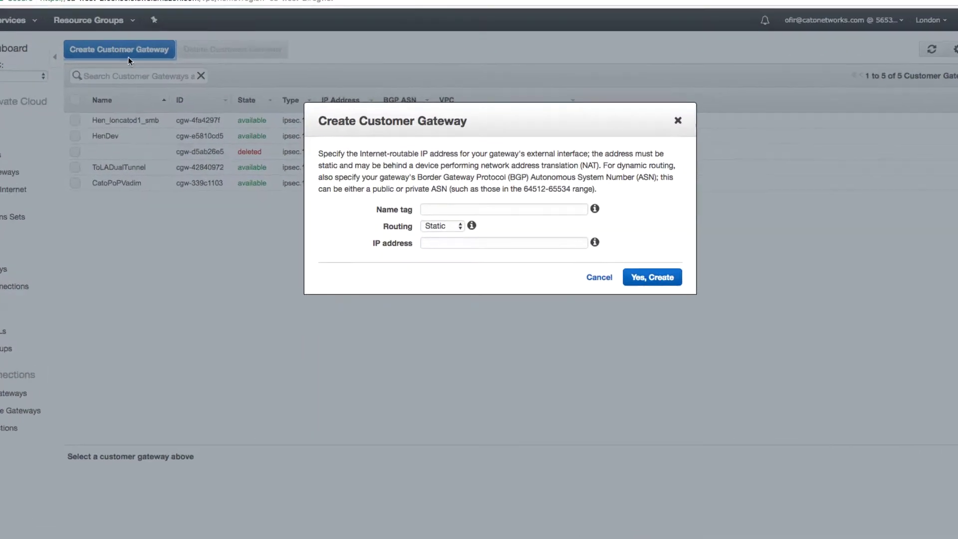
left_click(444, 216)
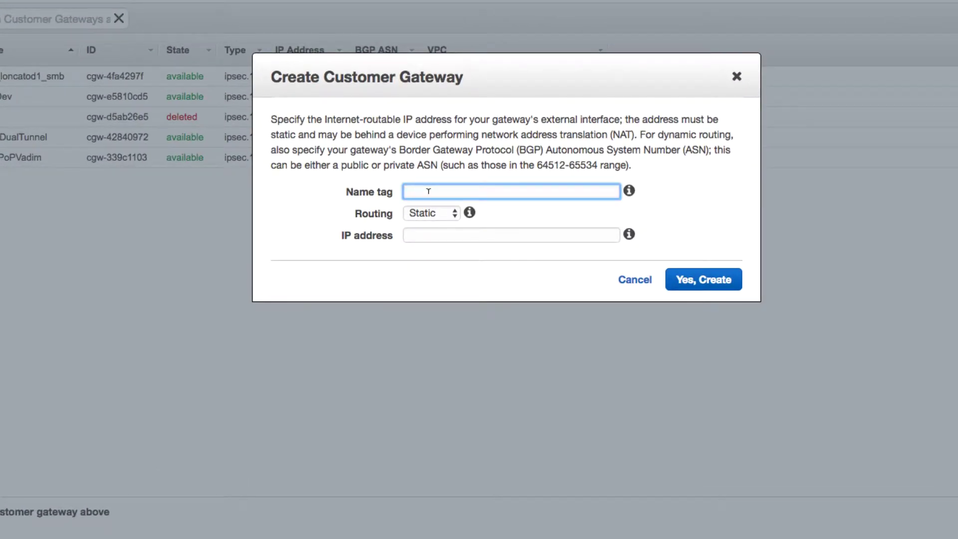
type("Cato London")
left_click(439, 233)
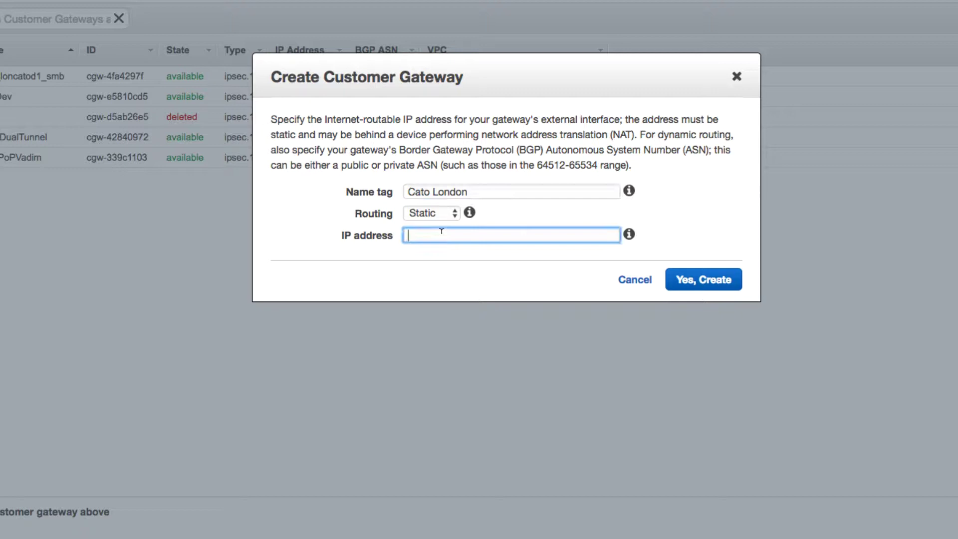
type("185.114.123.67")
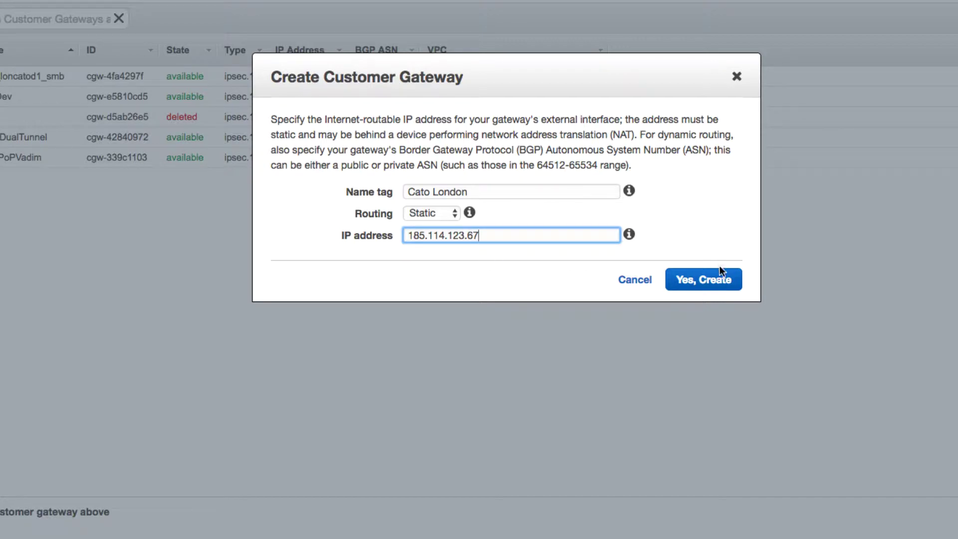
left_click(714, 281)
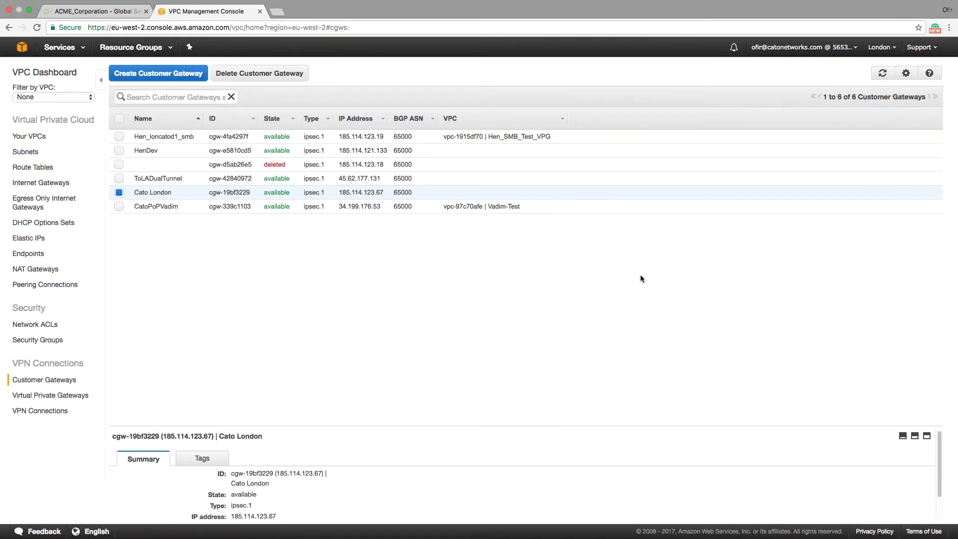
- Create a virtual private gateway named 'CatoAWSGateway'
left_click(30, 395)
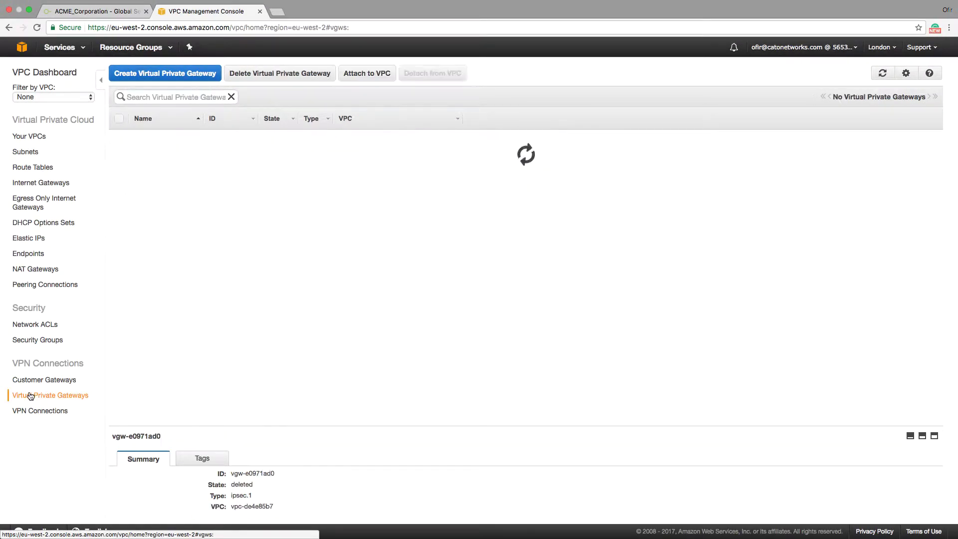
left_click(156, 75)
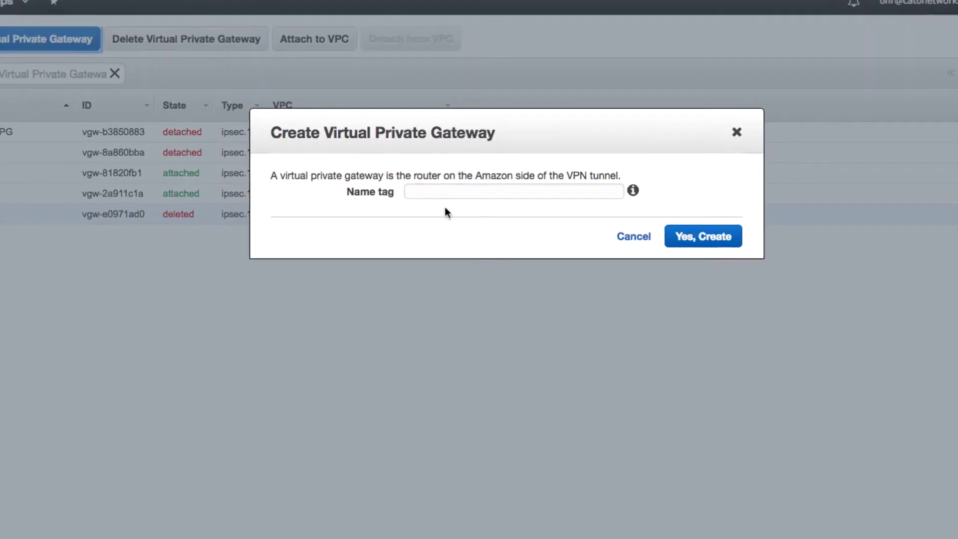
type("CatoAWS")
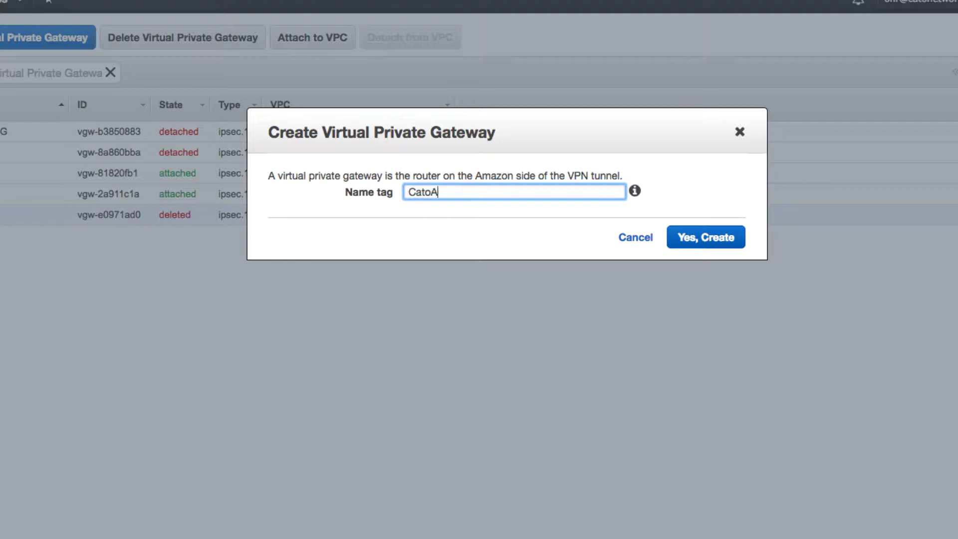
type("Gateway")
left_click(713, 238)
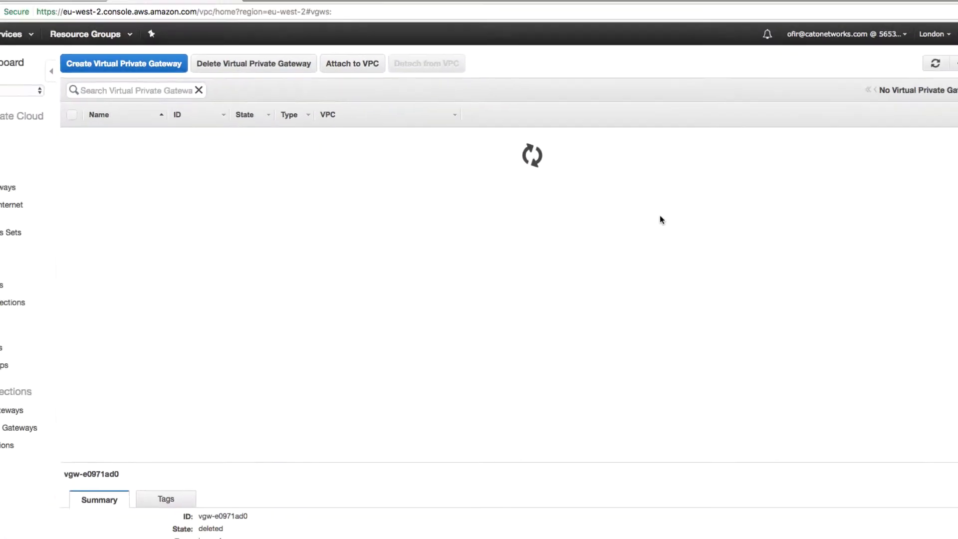
- Attach CatoAWSGateway to VPC vpc-de4e85b7 and go to the VPN Connections list
left_click(361, 62)
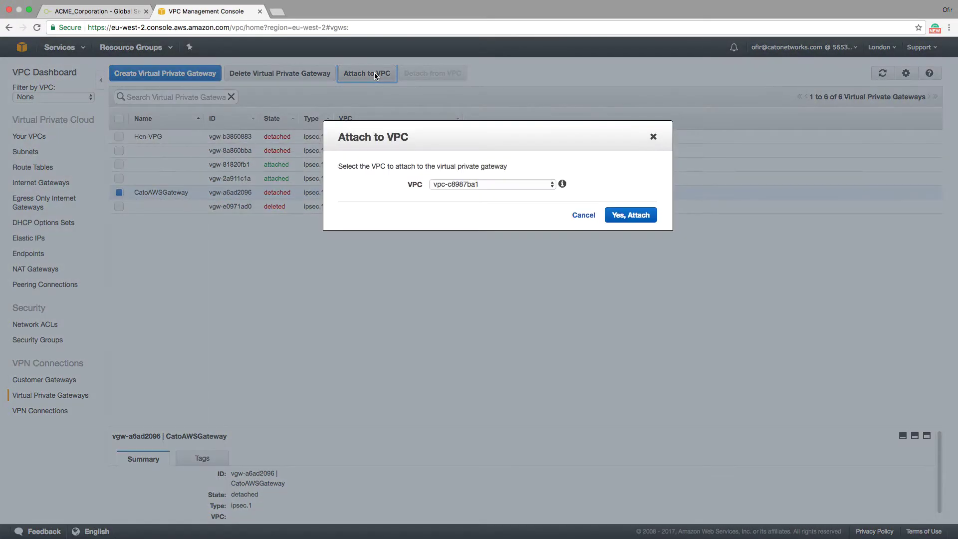
left_click(480, 183)
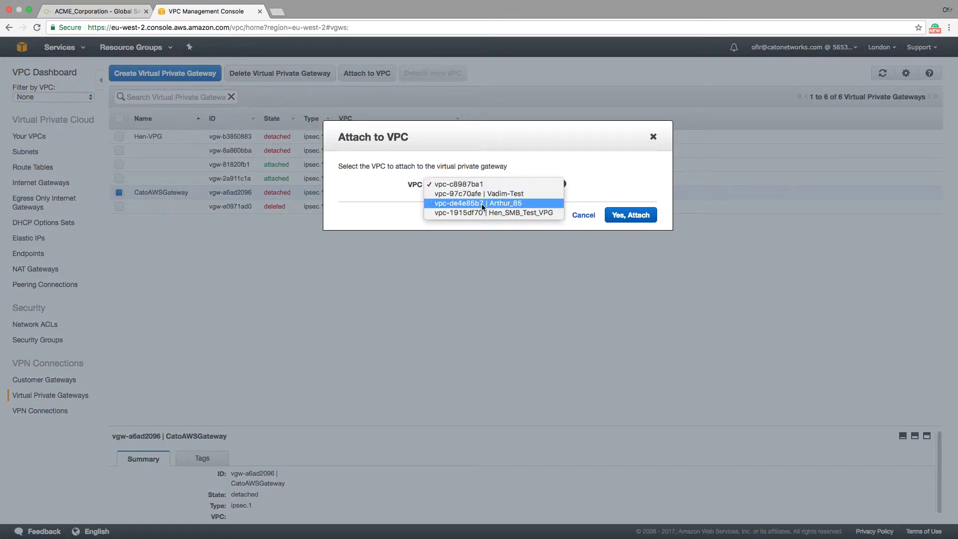
left_click(480, 204)
left_click(630, 218)
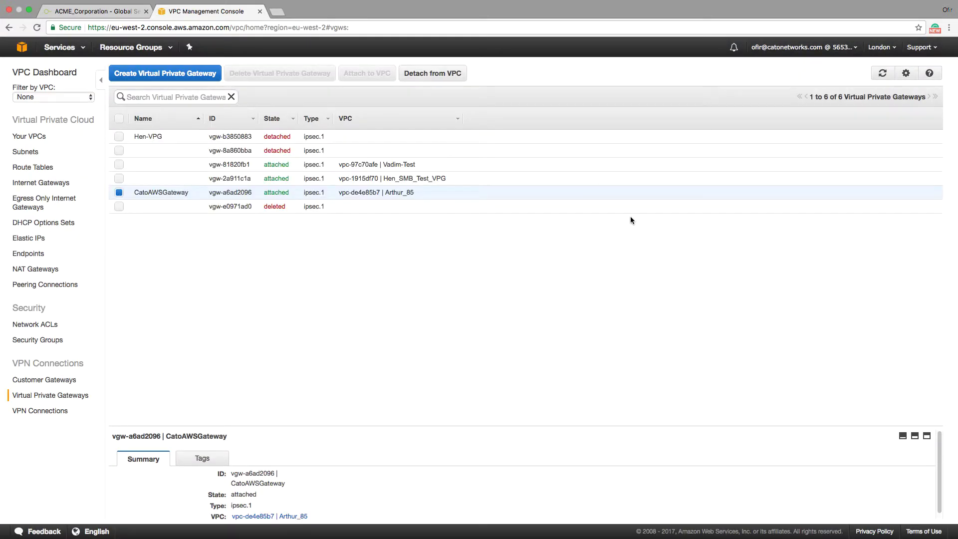
left_click(56, 410)
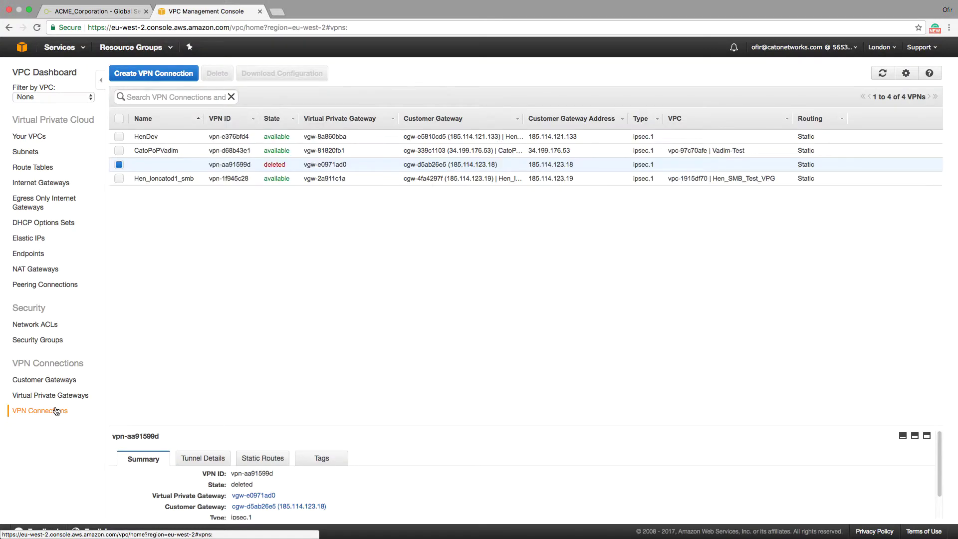
- Create VPN connection 'CatoVPN' from CatoAWSGateway to Cato London, static routing with prefix 10.41.0.0/16
left_click(156, 73)
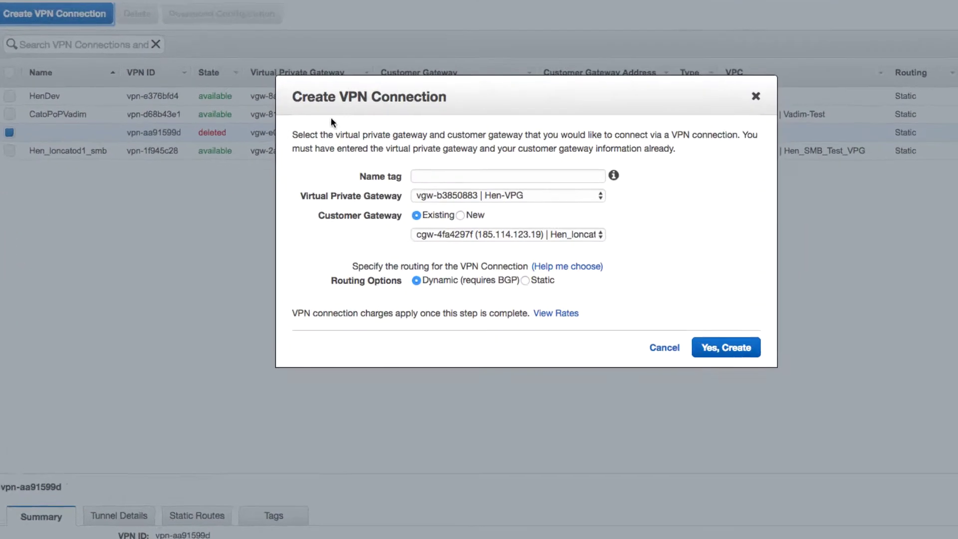
left_click(444, 176)
type("CatoVPN")
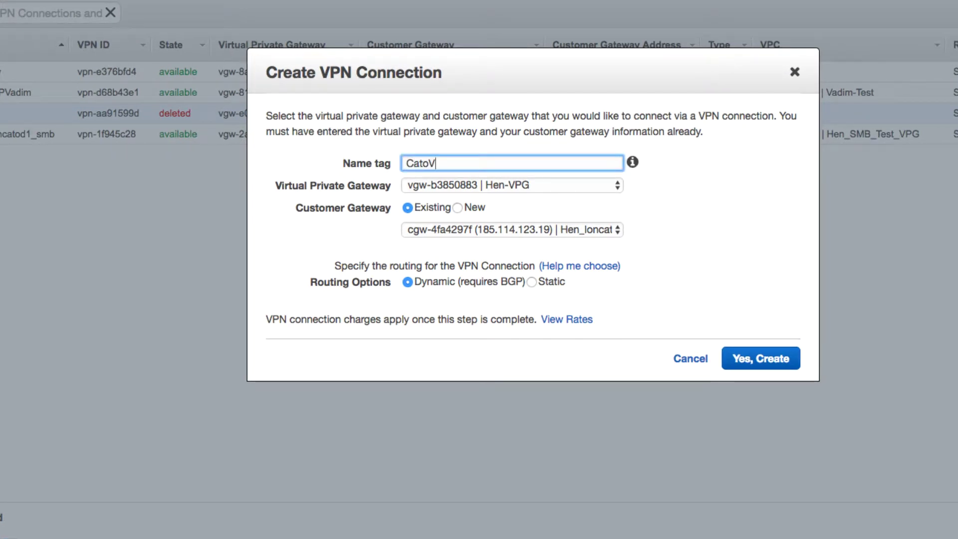
left_click(510, 184)
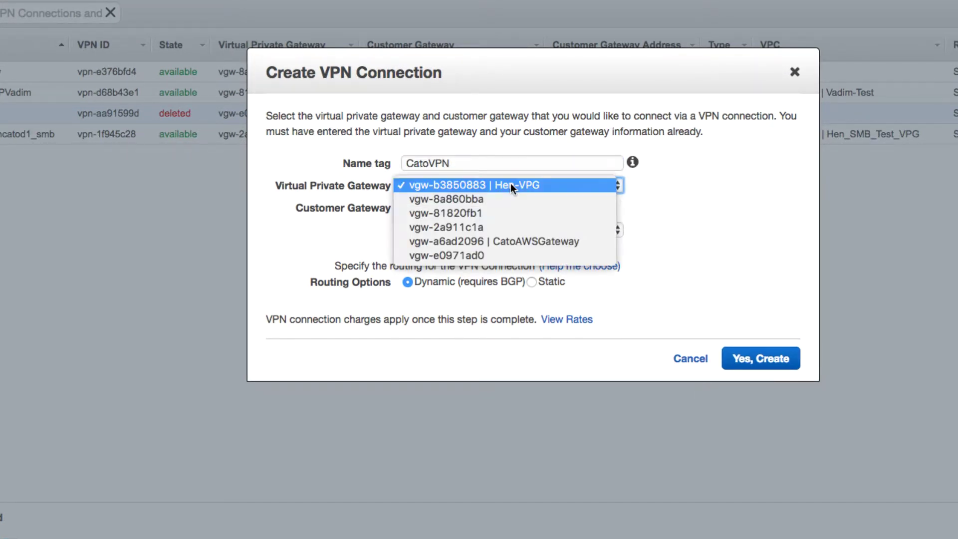
left_click(512, 240)
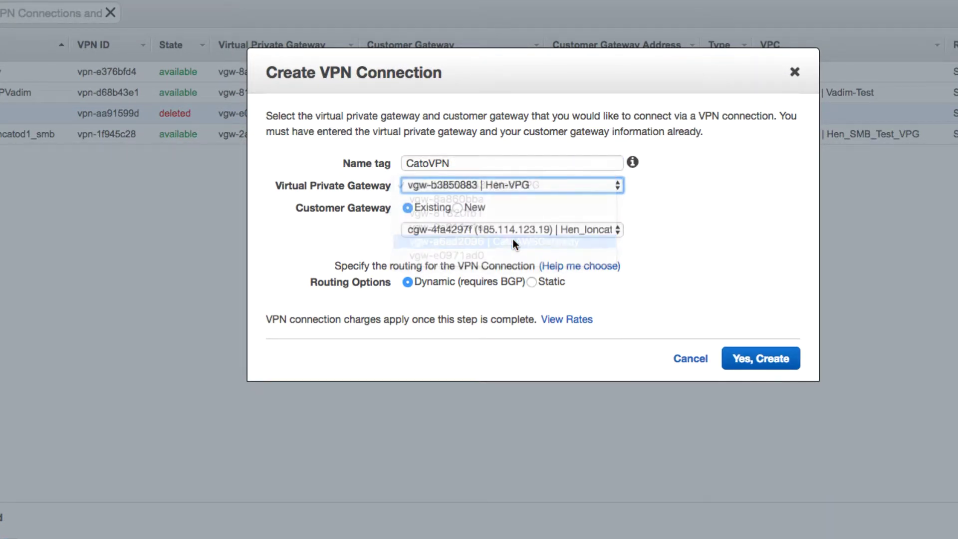
left_click(515, 229)
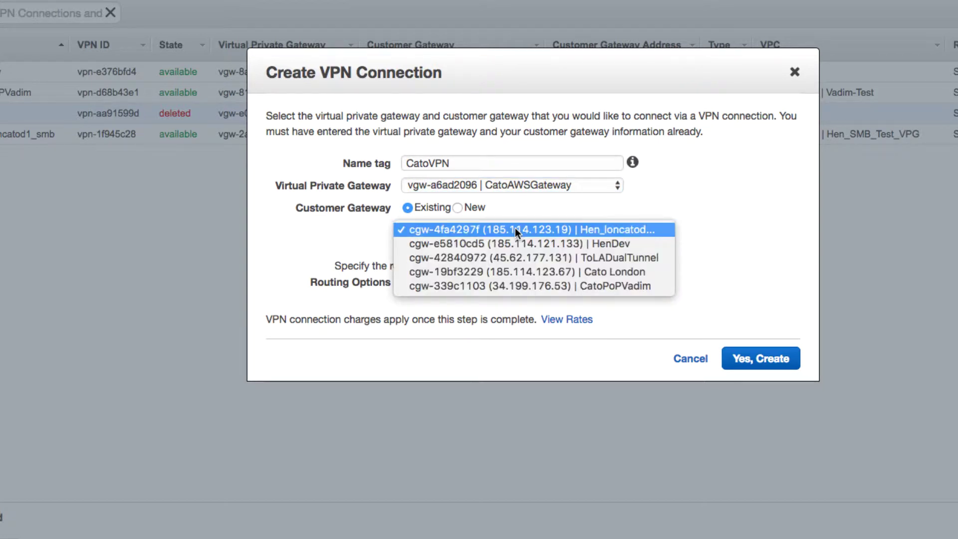
left_click(522, 269)
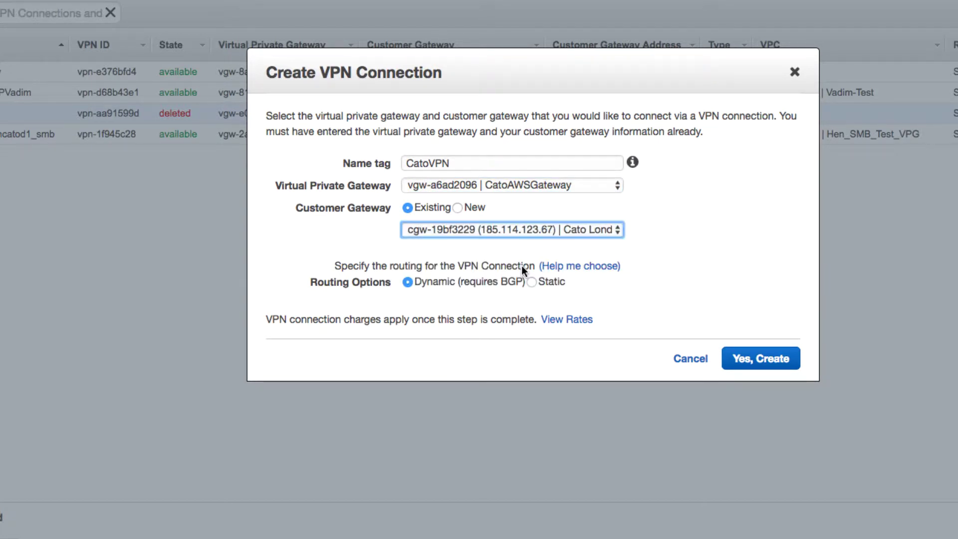
left_click(531, 282)
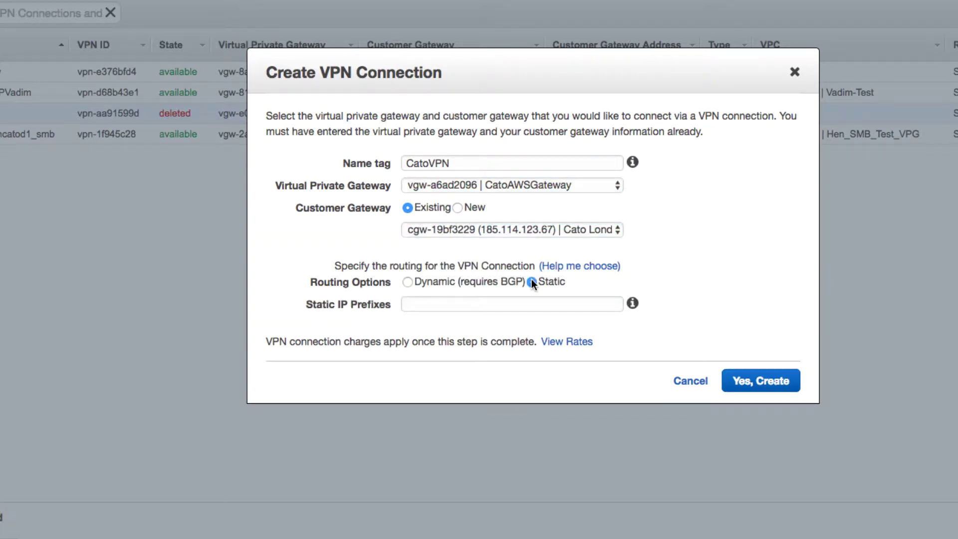
left_click(484, 304)
type("10.41.0.0")
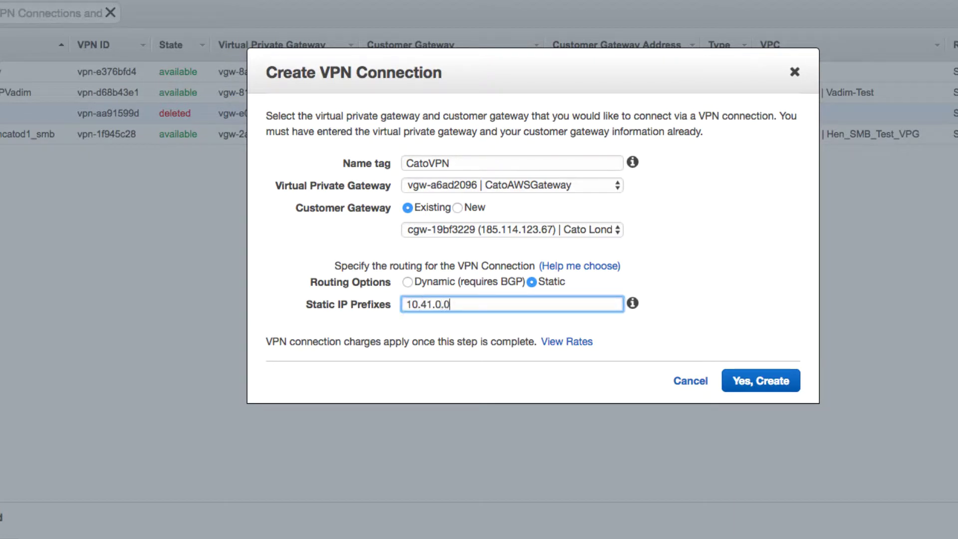
type("/16")
left_click(771, 380)
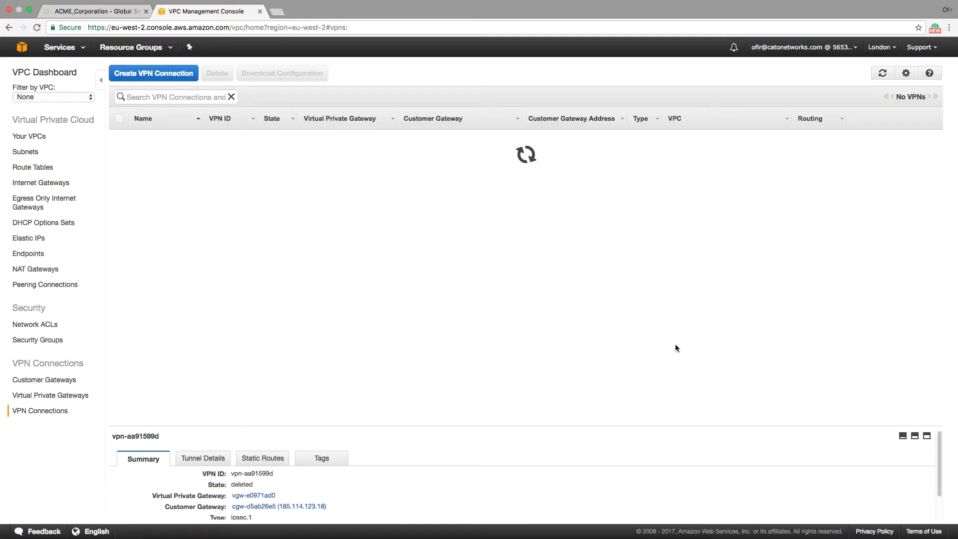
- Enable CatoAWSGateway route propagation on route table rtb-9524f0fc, then return to VPN connections
left_click(27, 168)
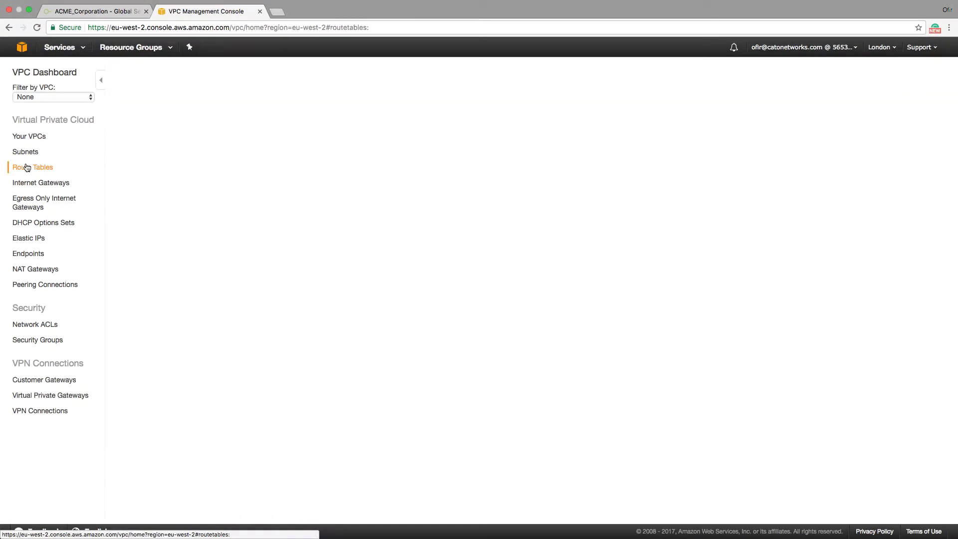
left_click(125, 427)
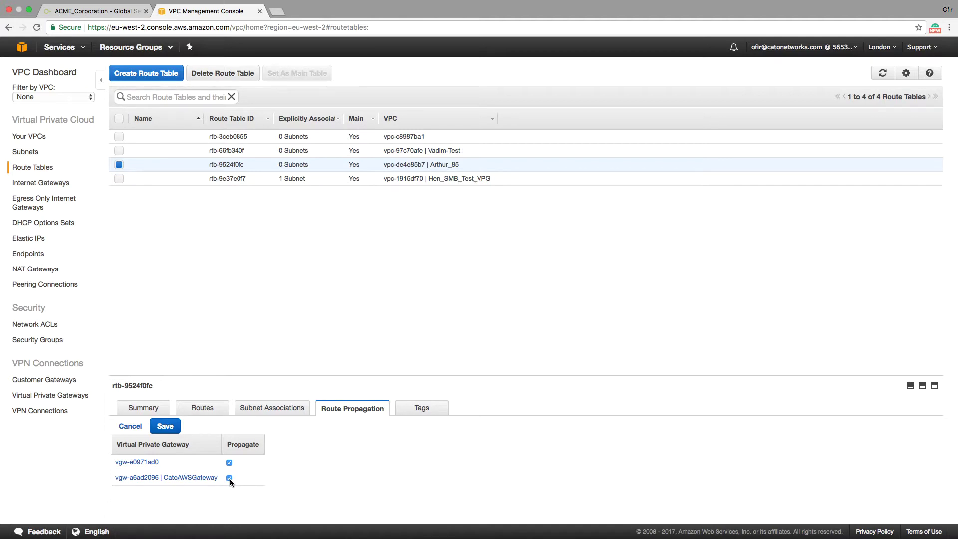
left_click(165, 425)
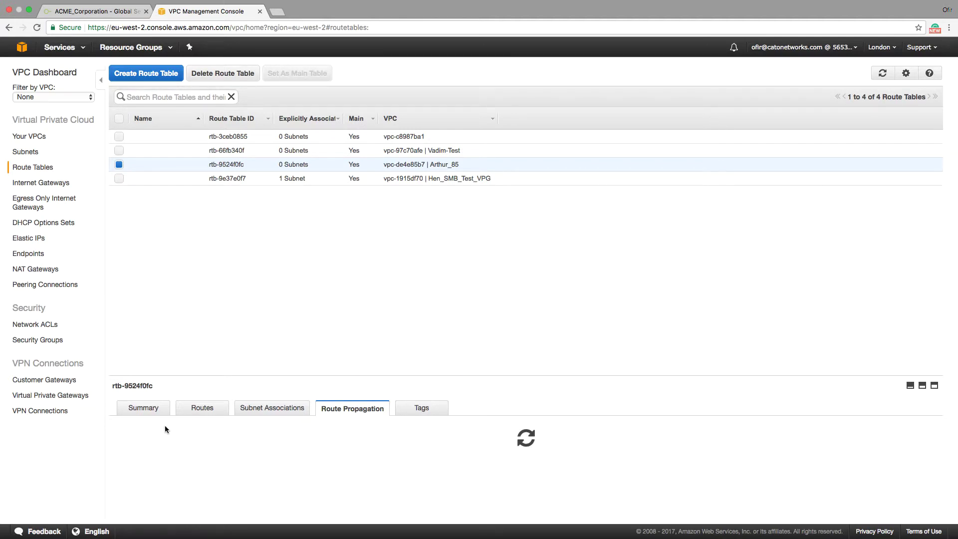
left_click(52, 410)
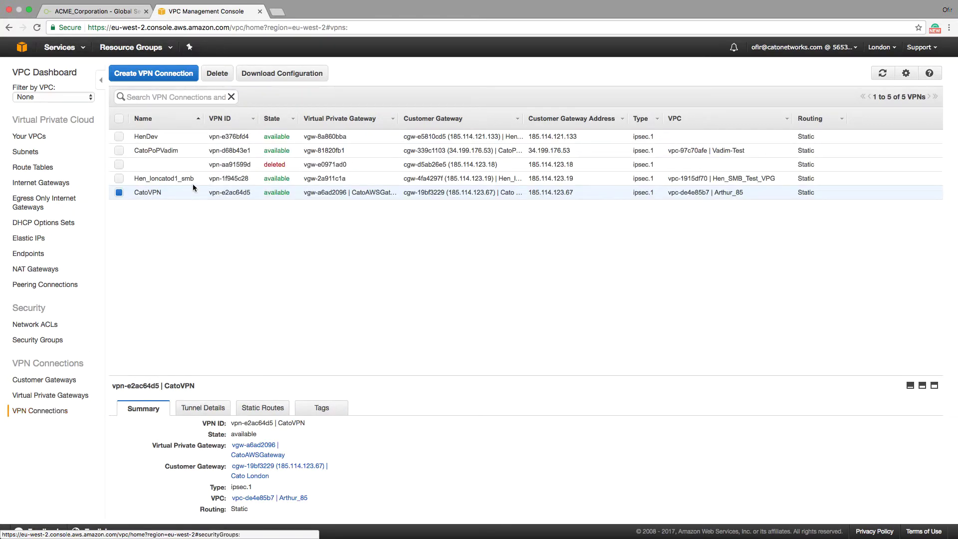
- Download CatoVPN's Generic vendor configuration and open vpn-e2ac64d5.txt
left_click(279, 73)
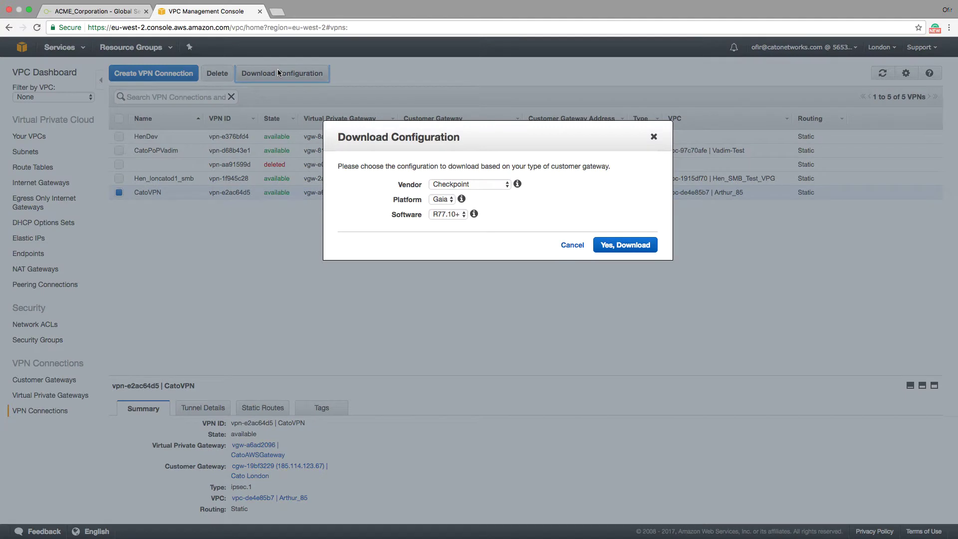
left_click(469, 182)
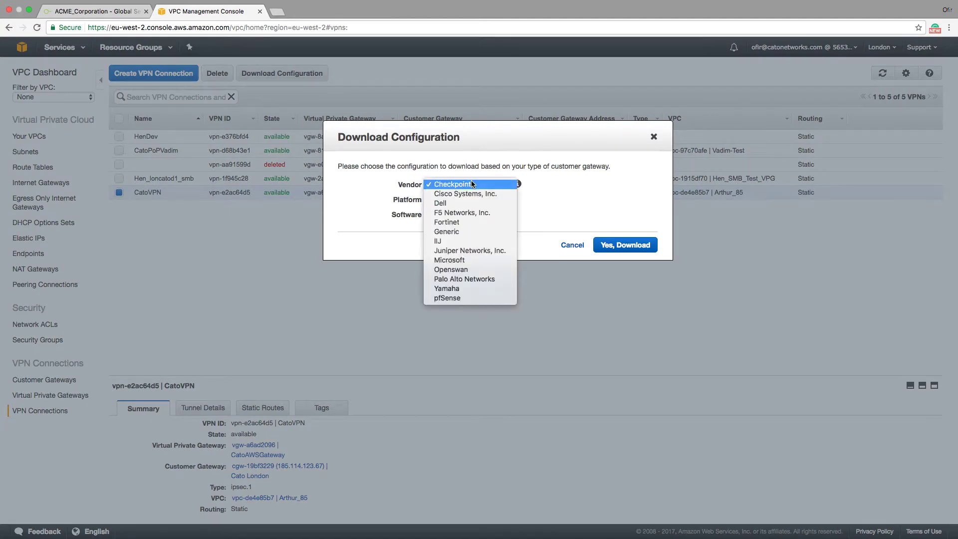
left_click(457, 231)
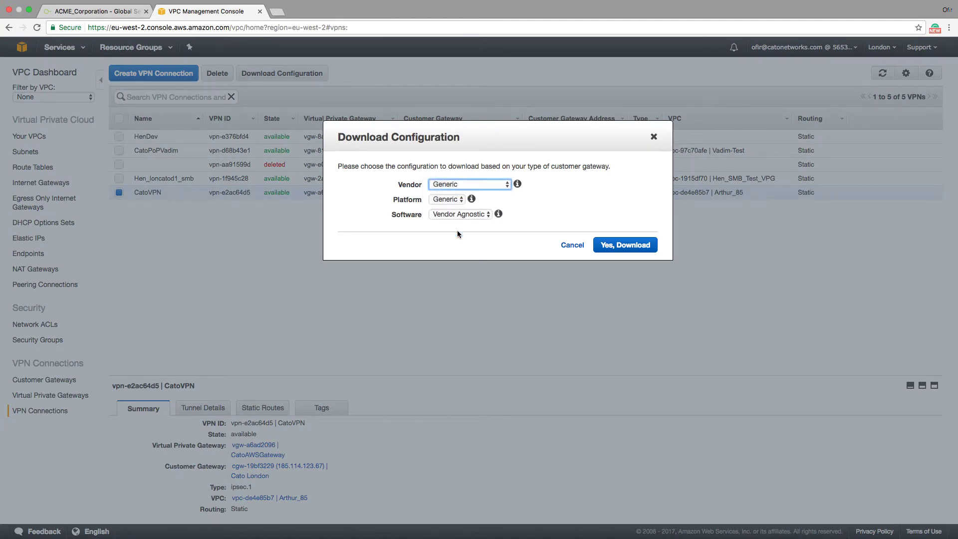
left_click(611, 243)
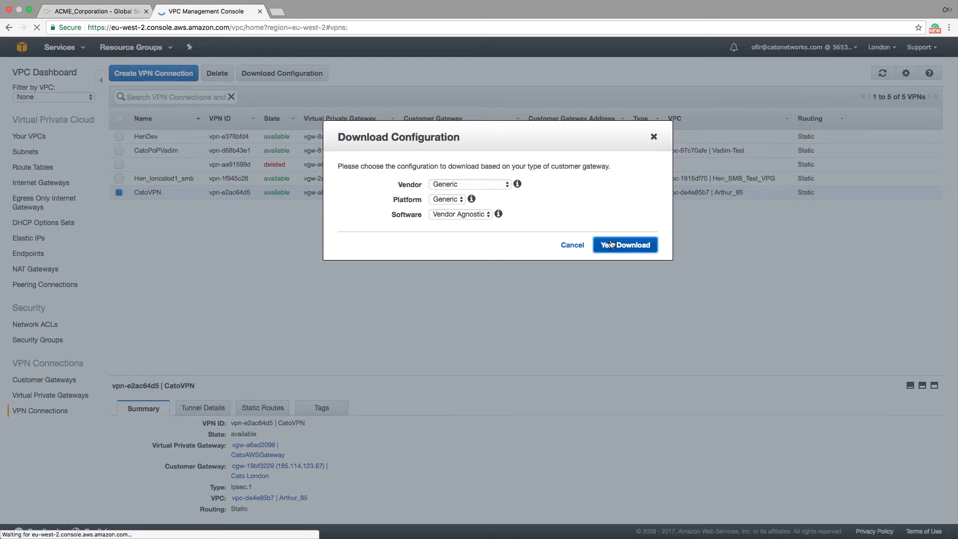
left_click(654, 137)
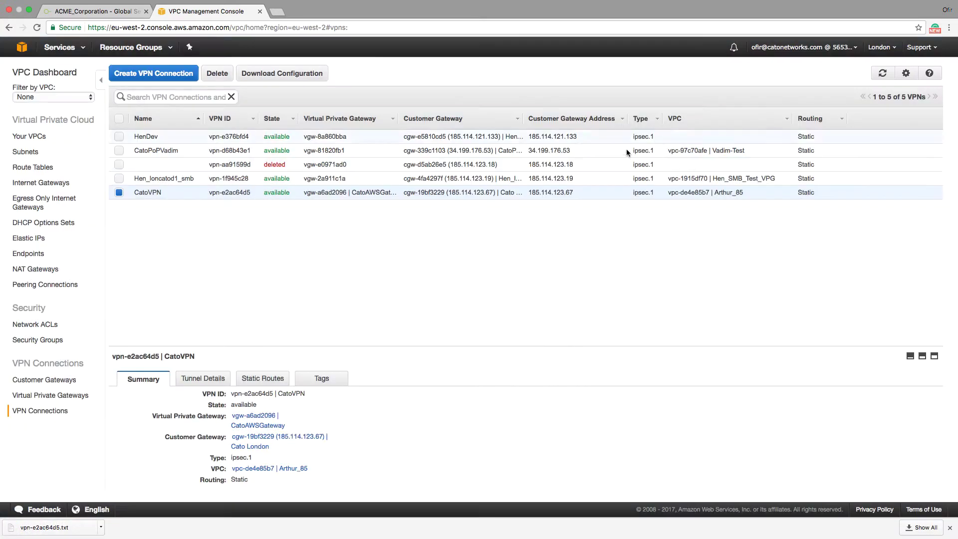
left_click(41, 527)
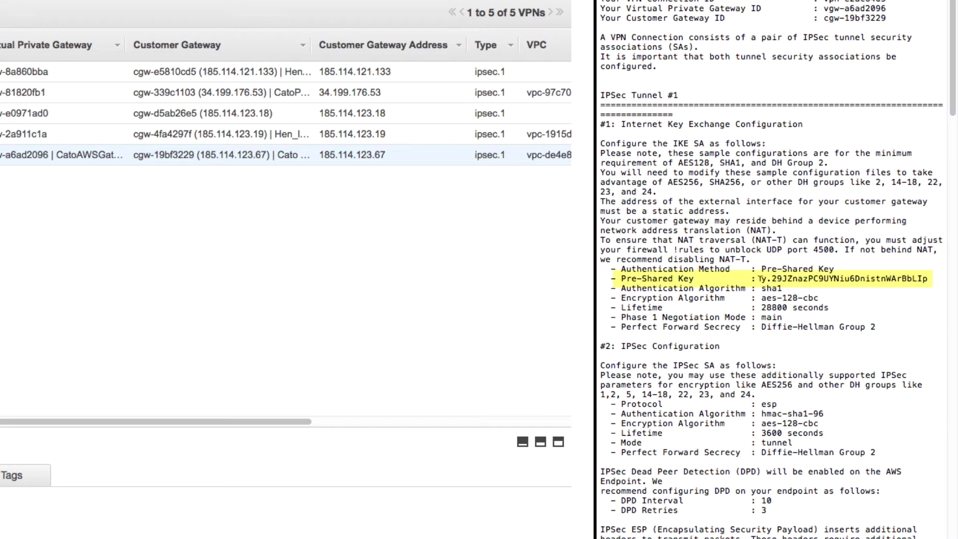
- Highlight Tunnel #1's pre-shared key in the downloaded AWS configuration
left_click_drag(763, 279, 926, 277)
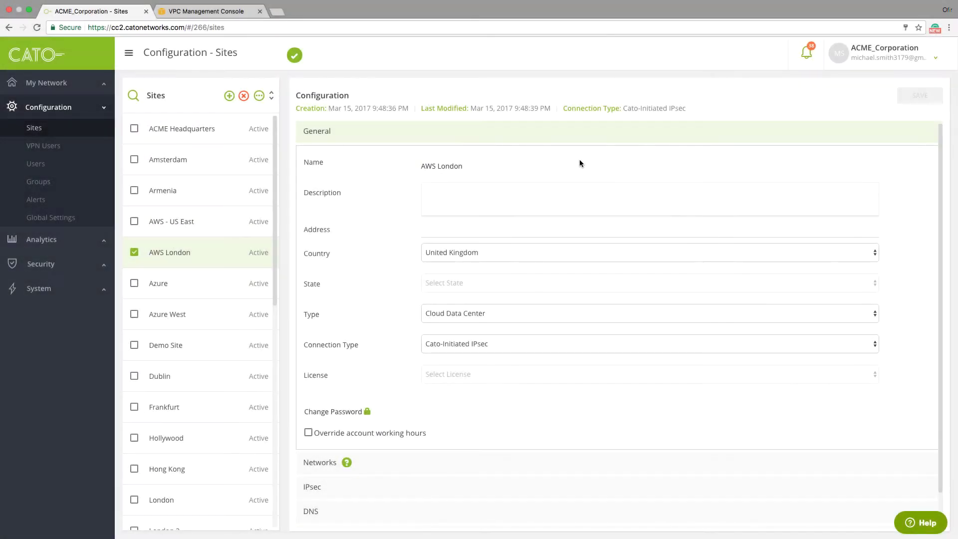
- In AWS London's IPsec settings, set service type AWS and primary egress IP 185.114.123.67
left_click(474, 136)
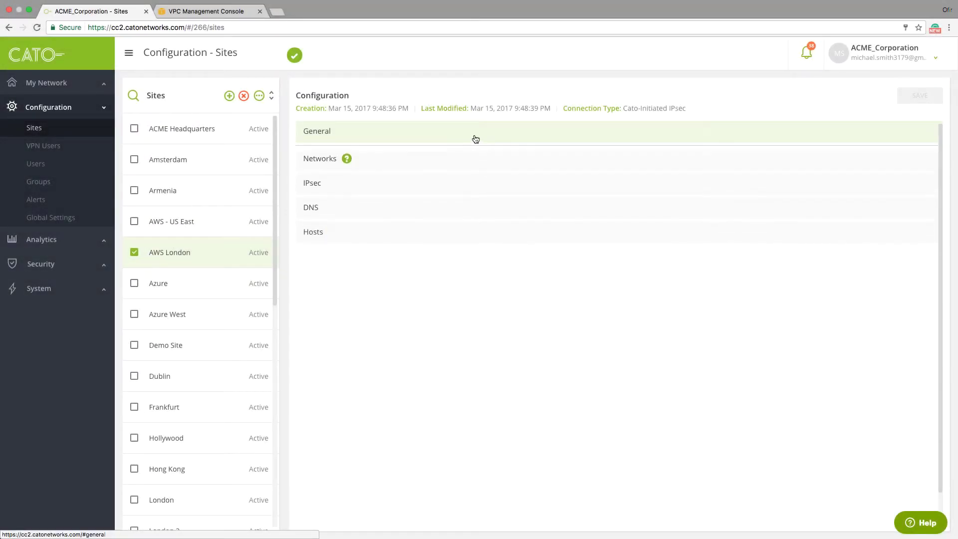
left_click(450, 183)
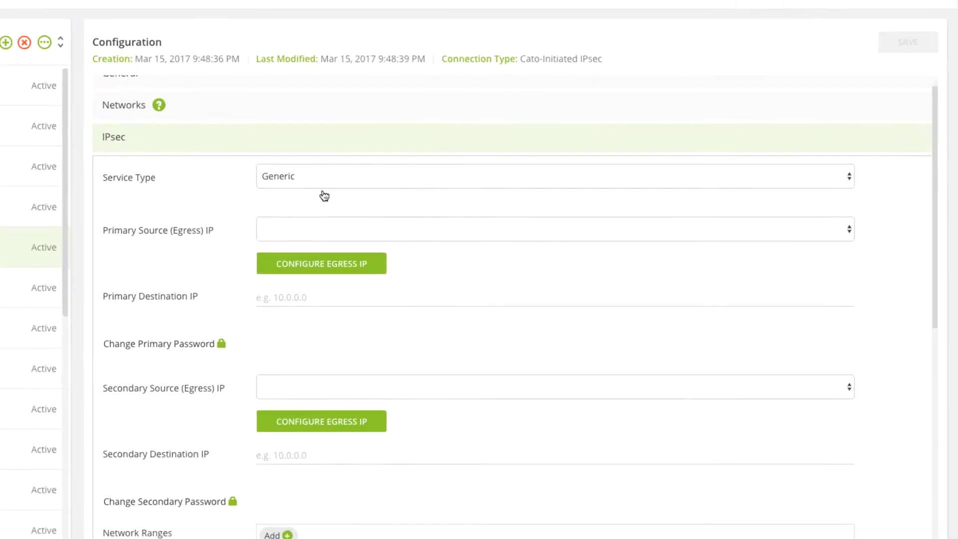
left_click(332, 177)
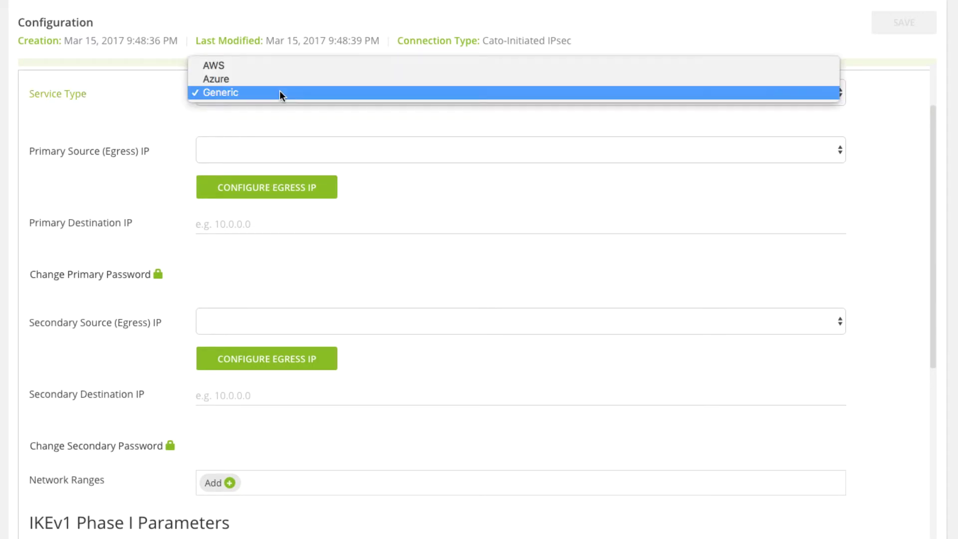
left_click(276, 64)
left_click(281, 151)
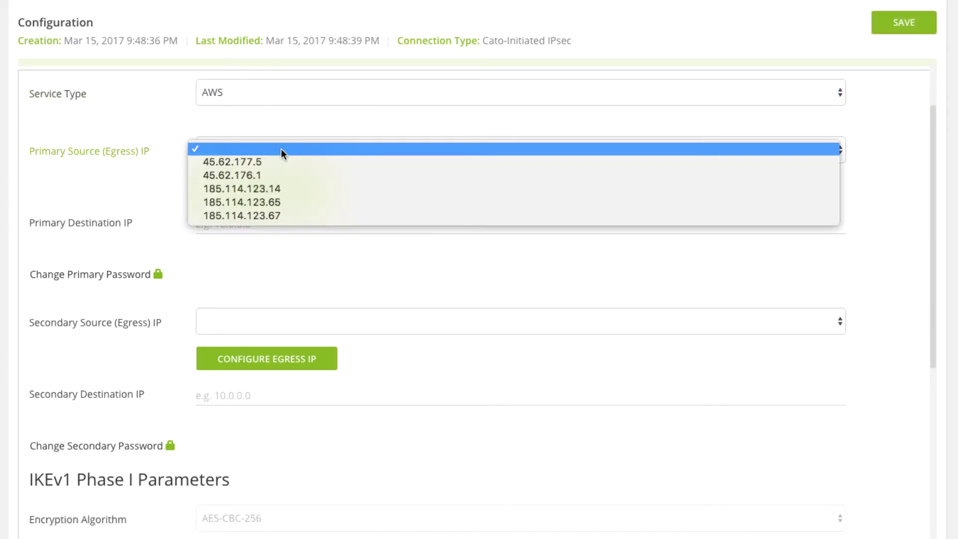
left_click(276, 214)
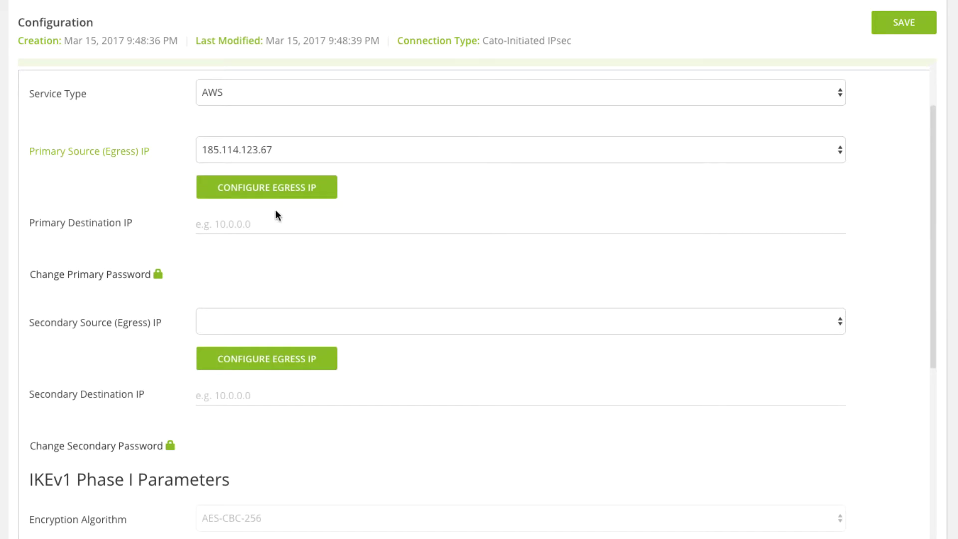
- Paste the AWS pre-shared key as the primary tunnel password and its confirmation
left_click(157, 275)
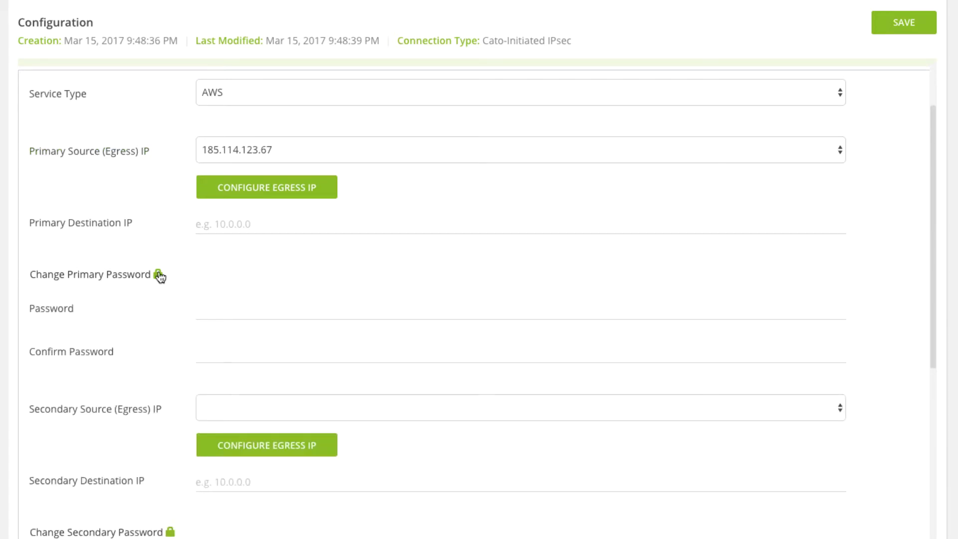
left_click(225, 305)
key("ctrl+v")
left_click(225, 349)
key("ctrl+v")
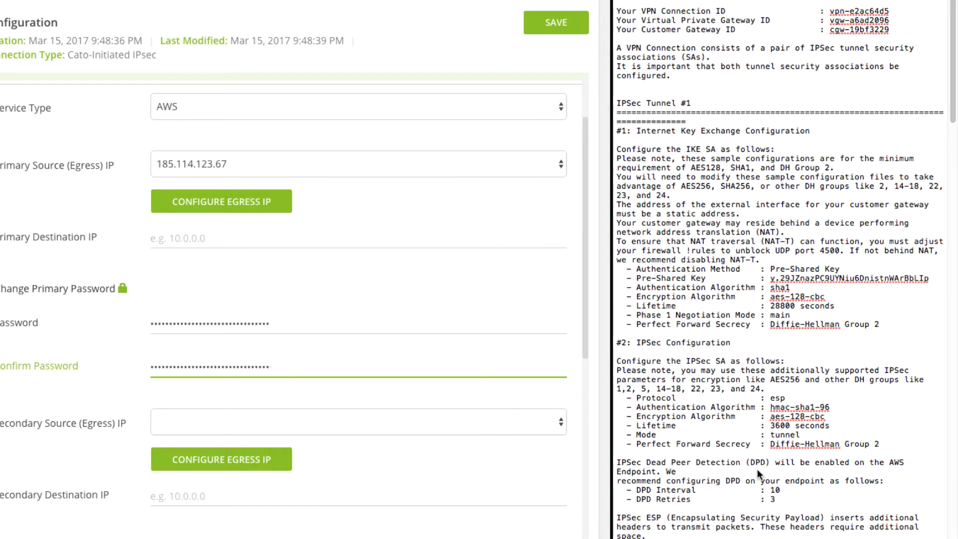
- Copy 52.56.77.235 from the AWS configuration into the primary destination IP field
scroll(753, 471, "down", 5)
scroll(750, 489, "down", 15)
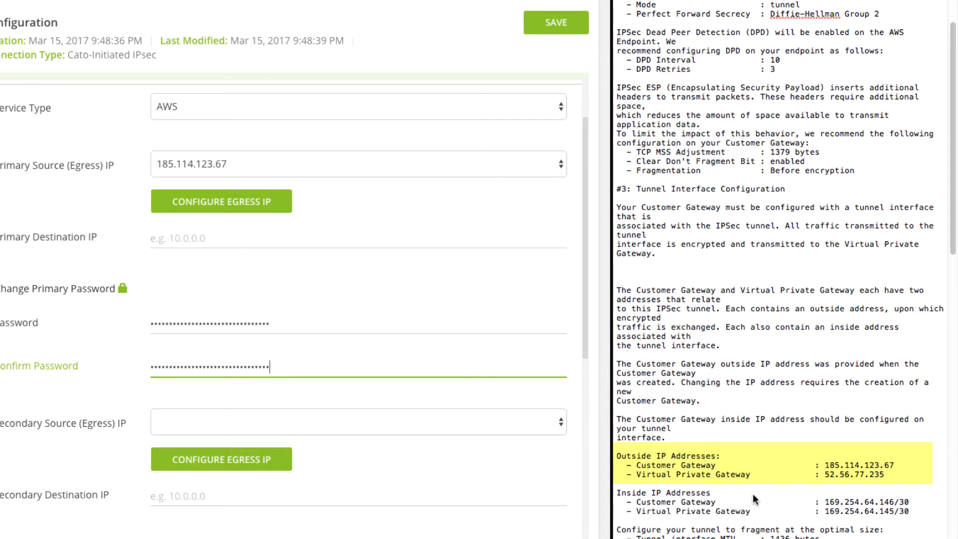
left_click(821, 471)
left_click_drag(884, 473, 823, 474)
key("ctrl+c")
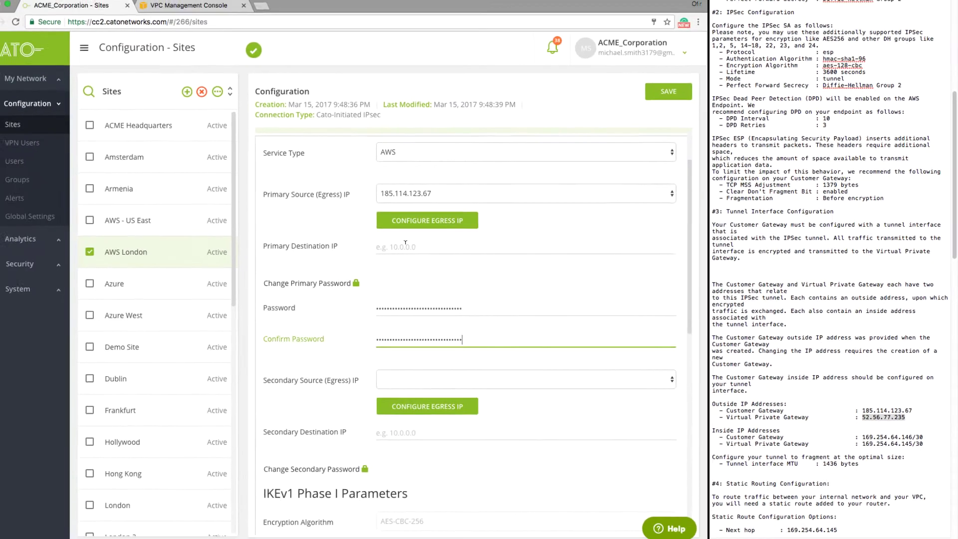
left_click(191, 232)
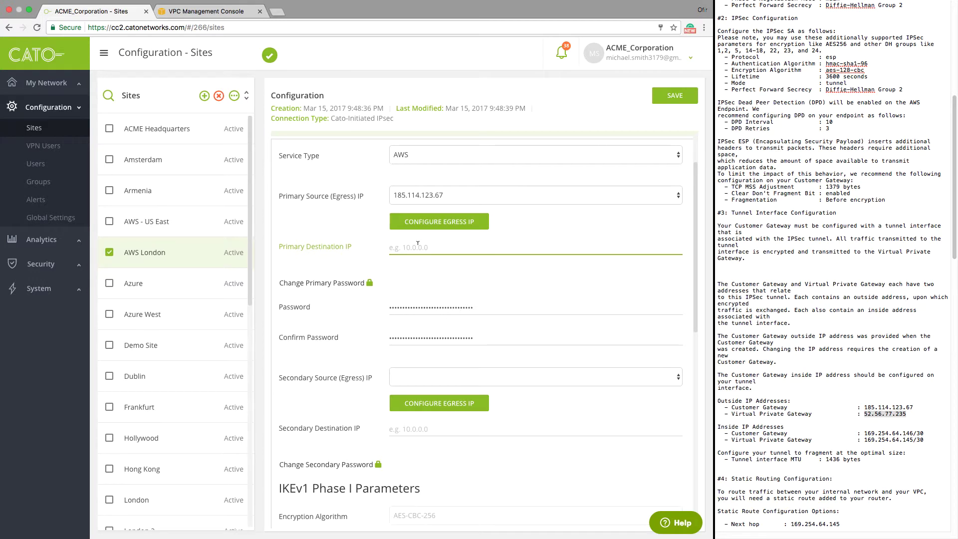
key("ctrl+v")
- Save AWS London's single-tunnel IPsec configuration, then test it and confirm the true connected result
left_click(675, 95)
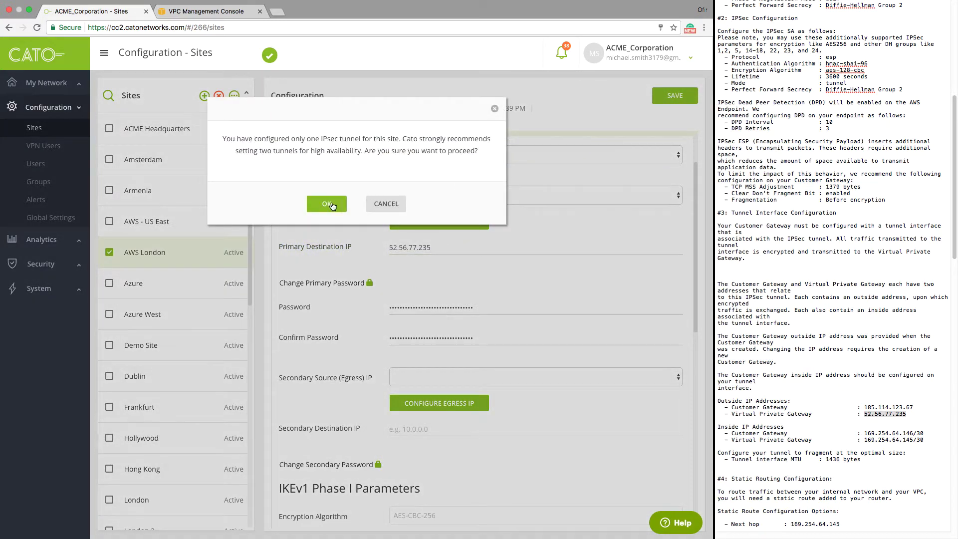
left_click(327, 203)
scroll(516, 304, "down", 10)
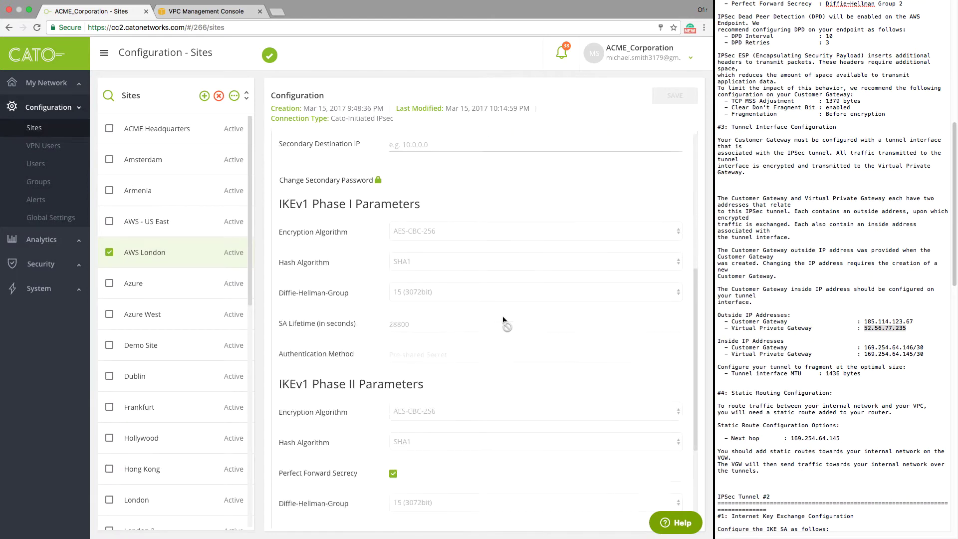
scroll(504, 322, "down", 3)
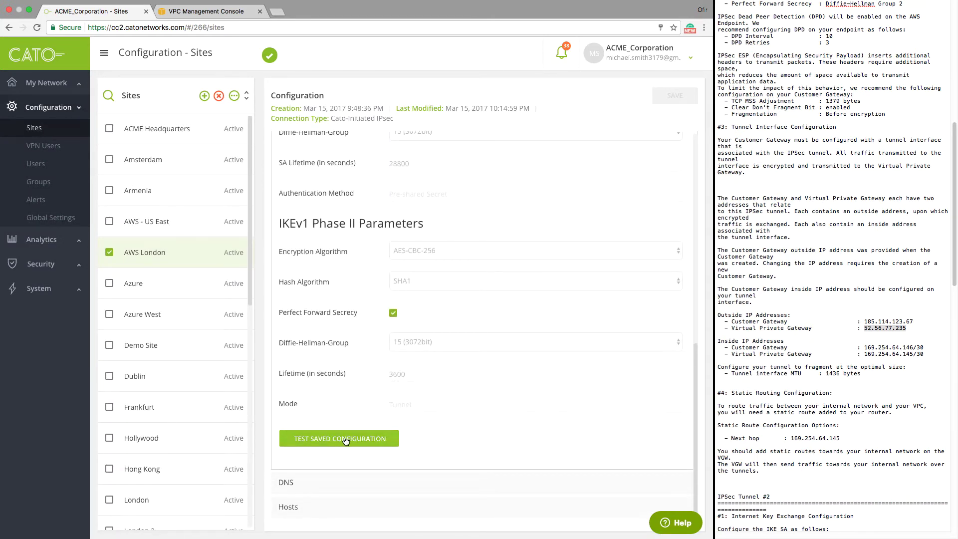
left_click(346, 440)
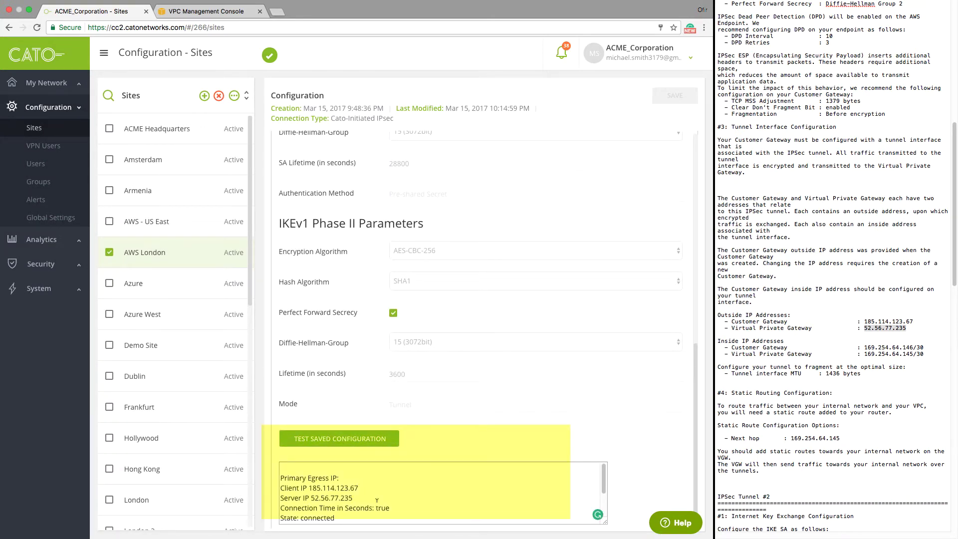
left_click_drag(376, 506, 392, 504)
- In the My Network topology, view the AWS London site's link details, then the Azure site's
left_click(44, 85)
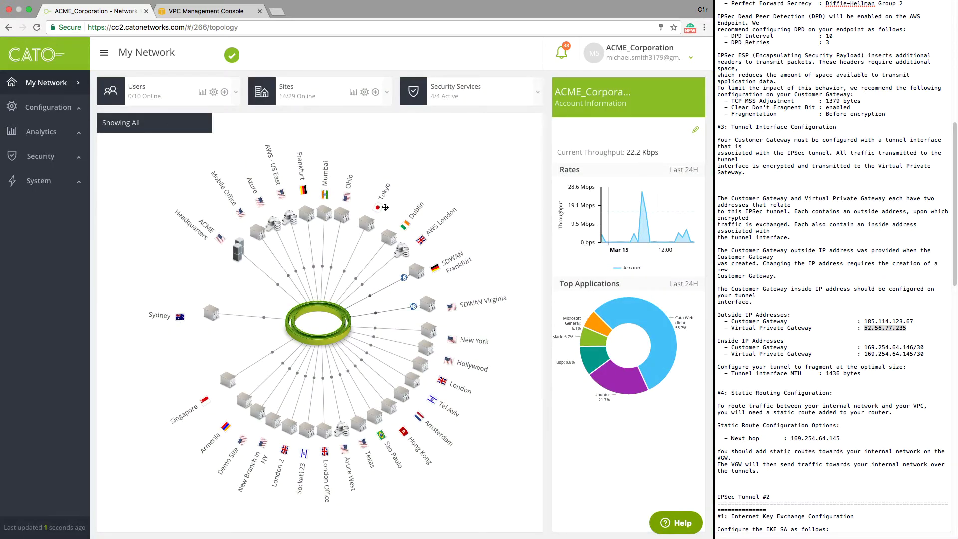
left_click(402, 251)
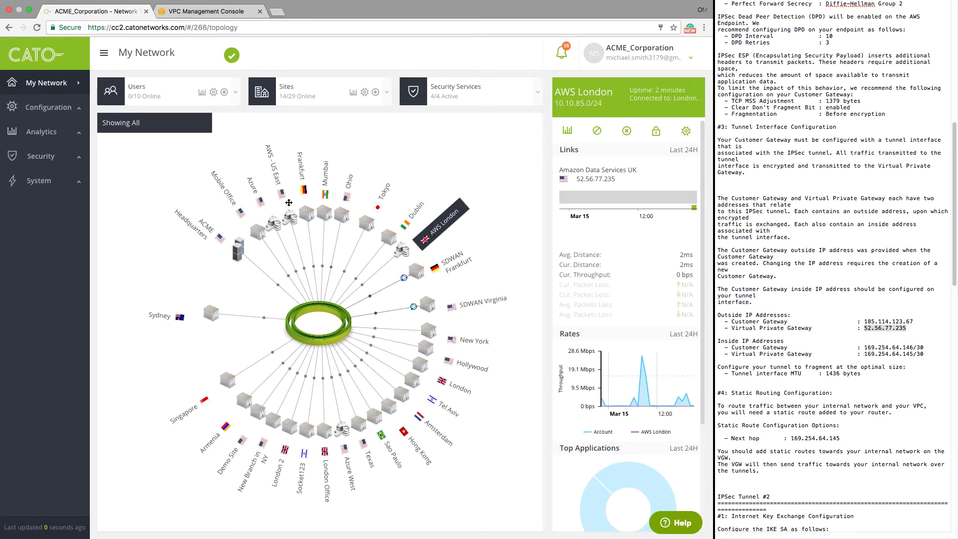
left_click(272, 224)
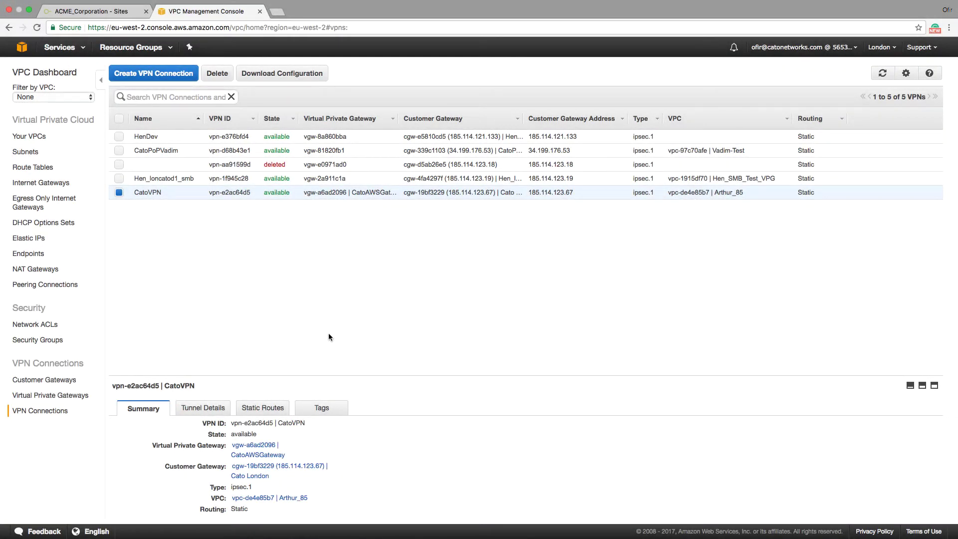
- Show CatoVPN's tunnel details and refresh until Tunnel 1 (52.56.77.235) reports UP
left_click(215, 404)
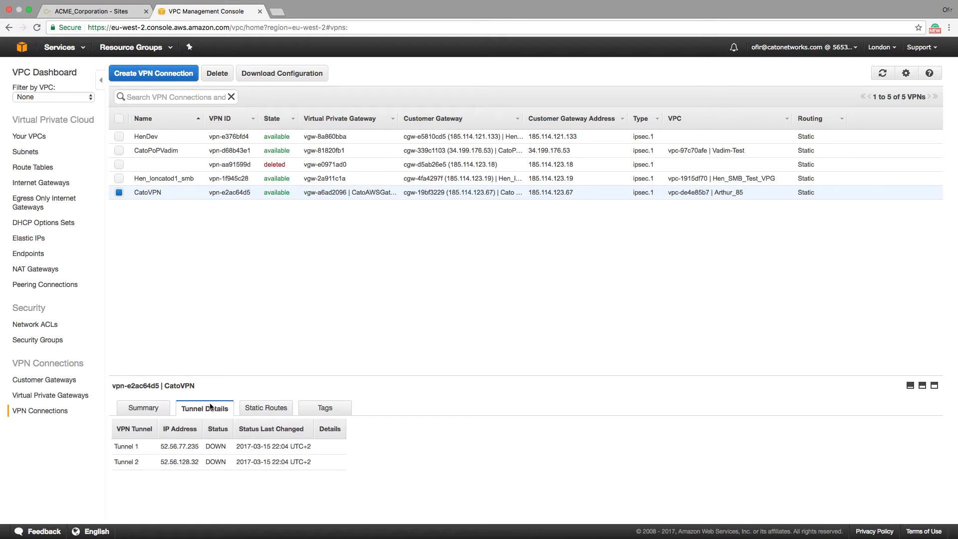
left_click(882, 74)
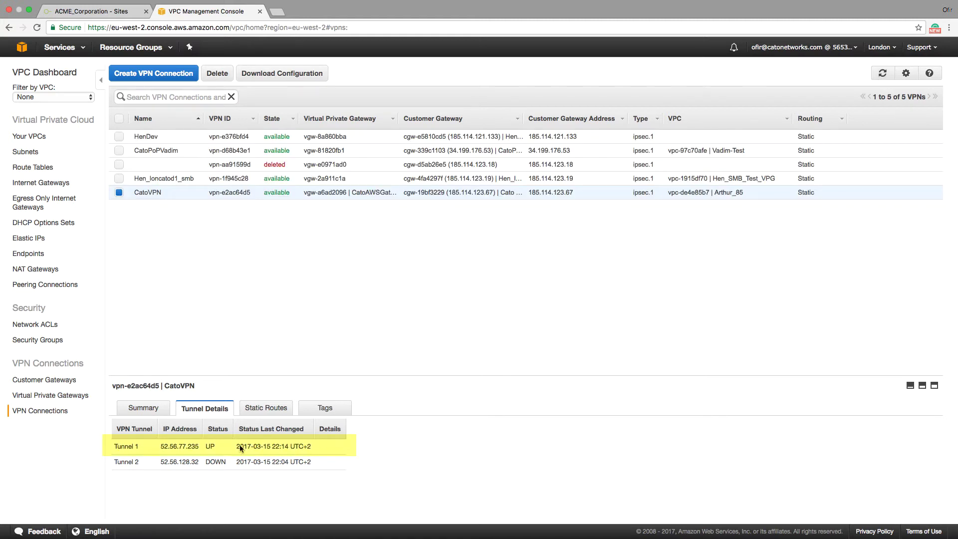
left_click_drag(205, 445, 215, 444)
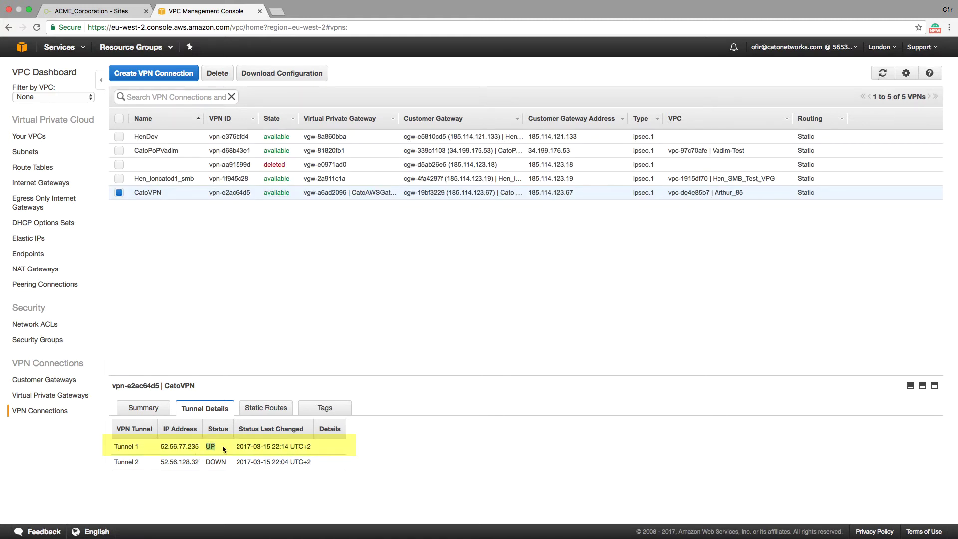